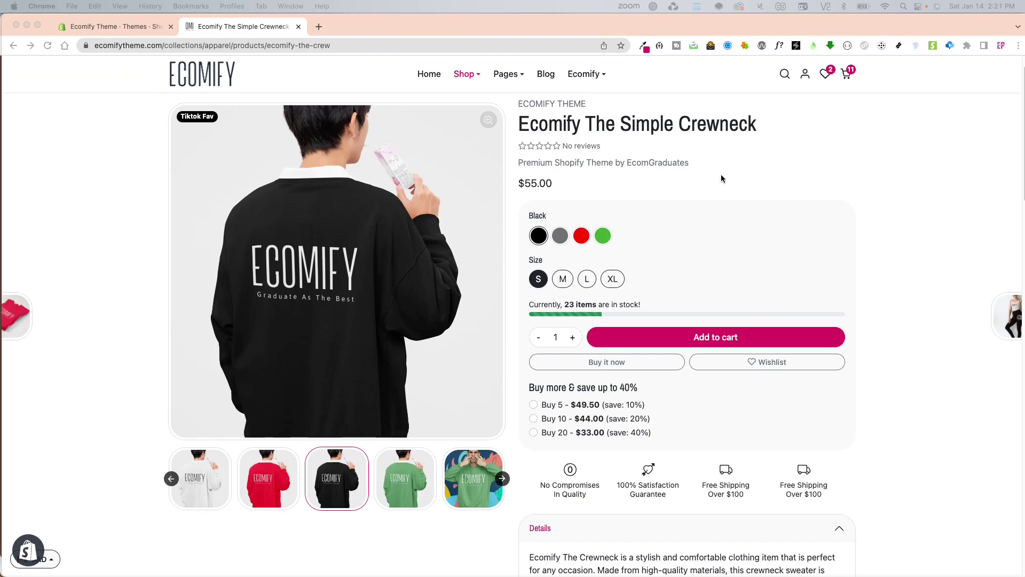
# Open the ecomify-v1 theme for customization and view the home page's Featured Products section.
pyautogui.click(129, 27)
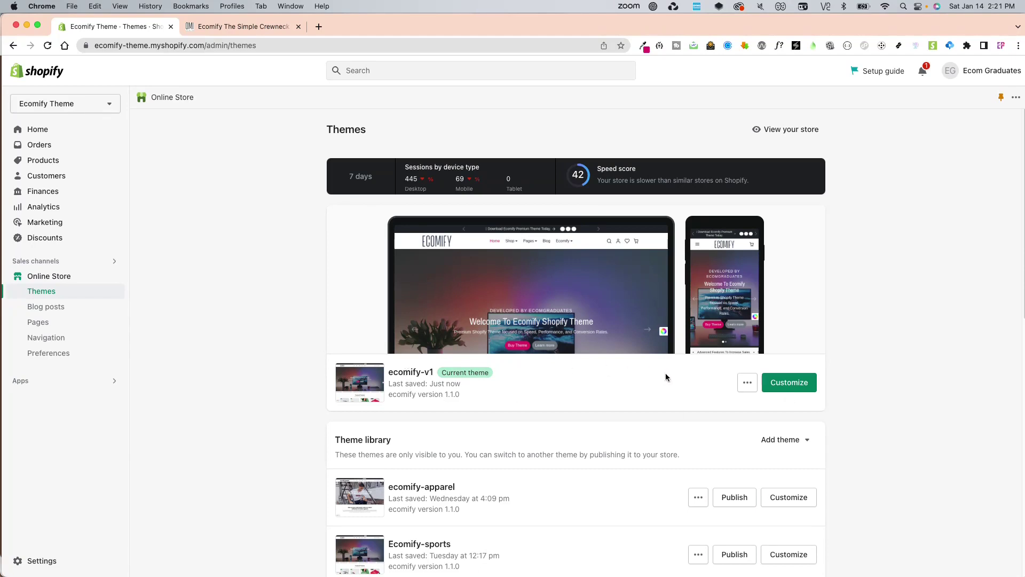
pyautogui.click(794, 387)
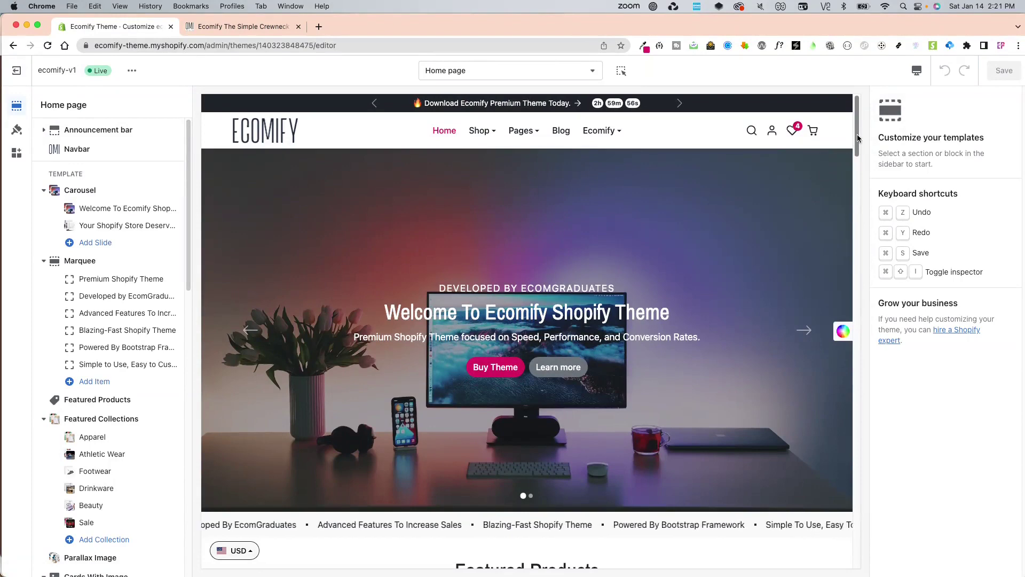
pyautogui.moveTo(857, 138); pyautogui.dragTo(854, 188)
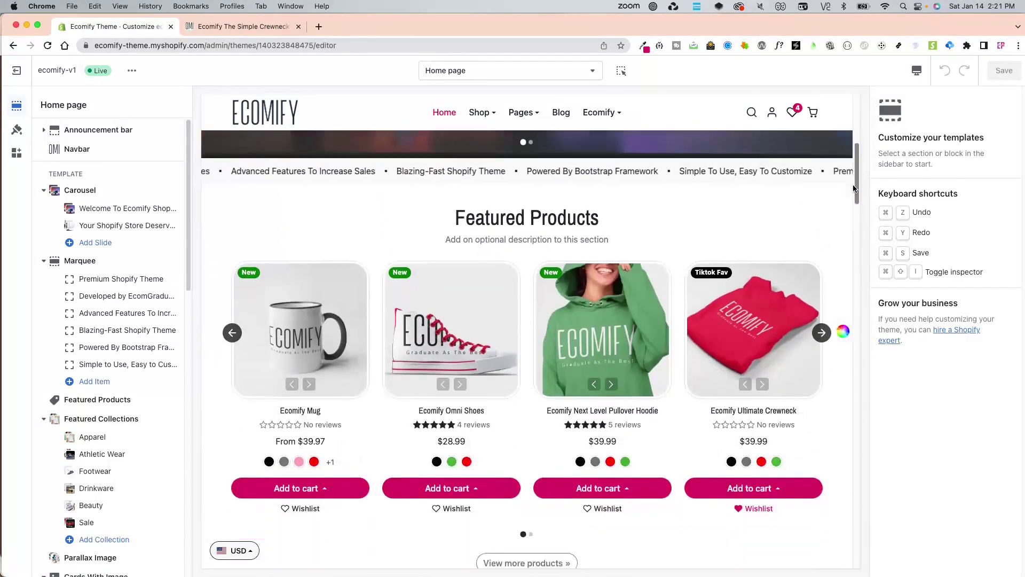
pyautogui.scroll(-2, 854, 188)
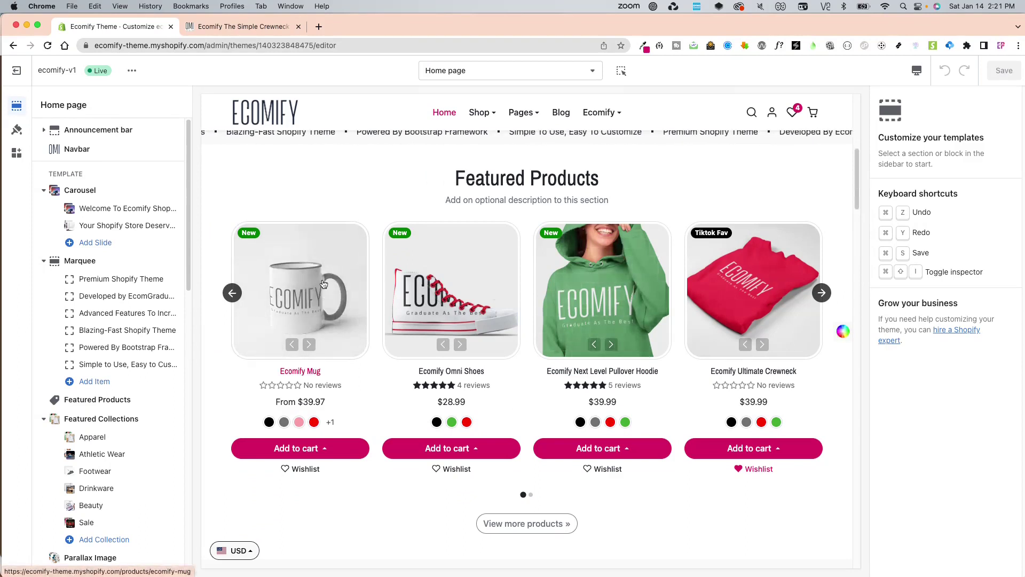
# Switch the editor to the Default product template and open its "Buy more & save up to 40%" block settings.
pyautogui.click(458, 75)
pyautogui.click(458, 153)
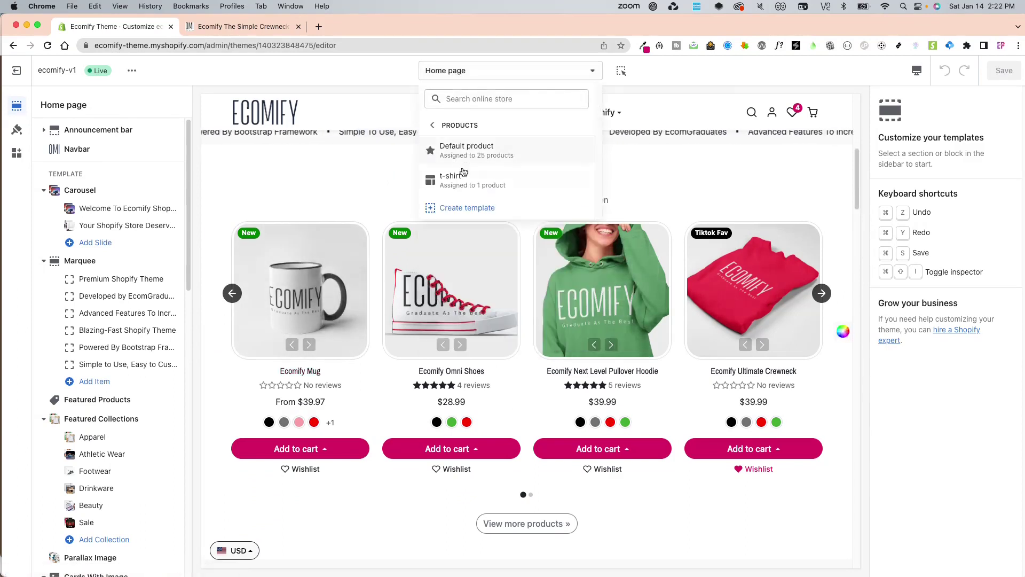
pyautogui.click(483, 150)
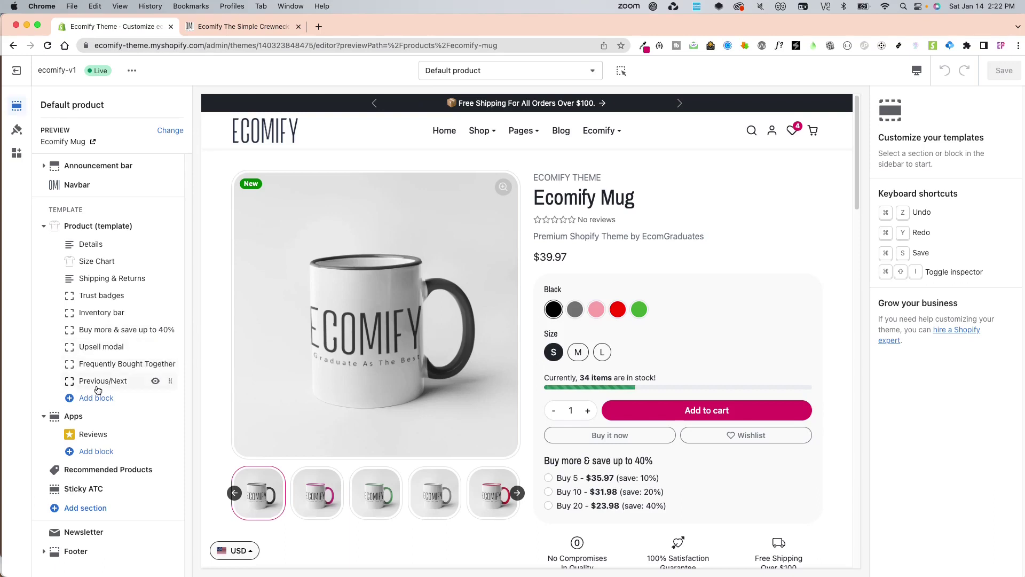
pyautogui.click(103, 331)
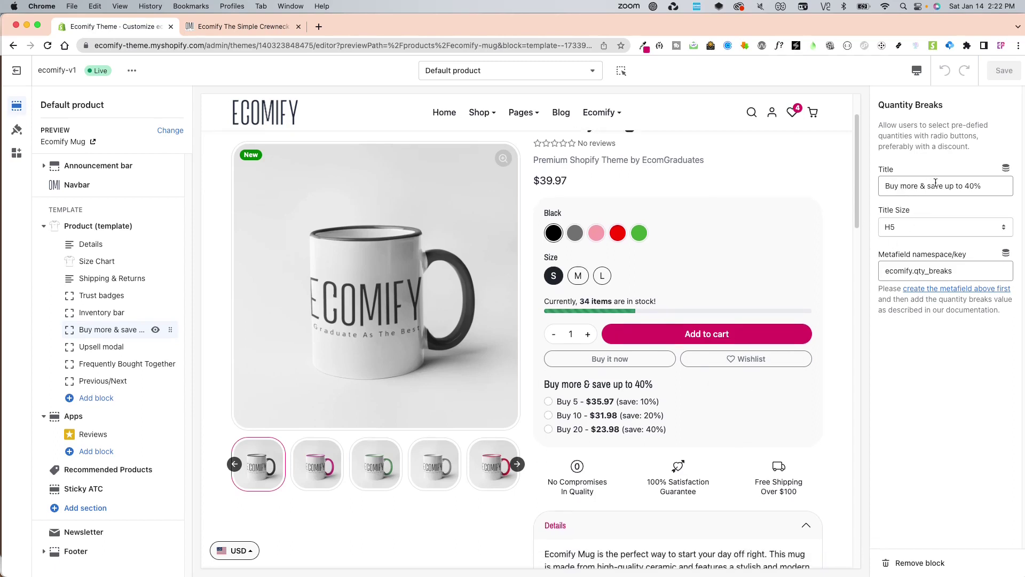
# Try title sizes H3 and H6 on the quantity breaks block and return it to H5.
pyautogui.click(895, 226)
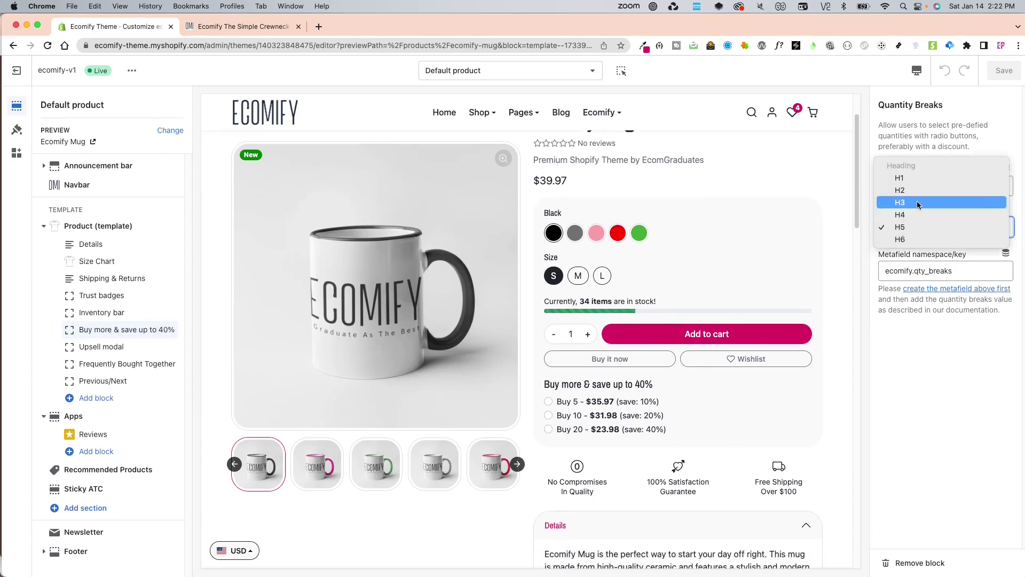
pyautogui.click(917, 206)
pyautogui.click(918, 227)
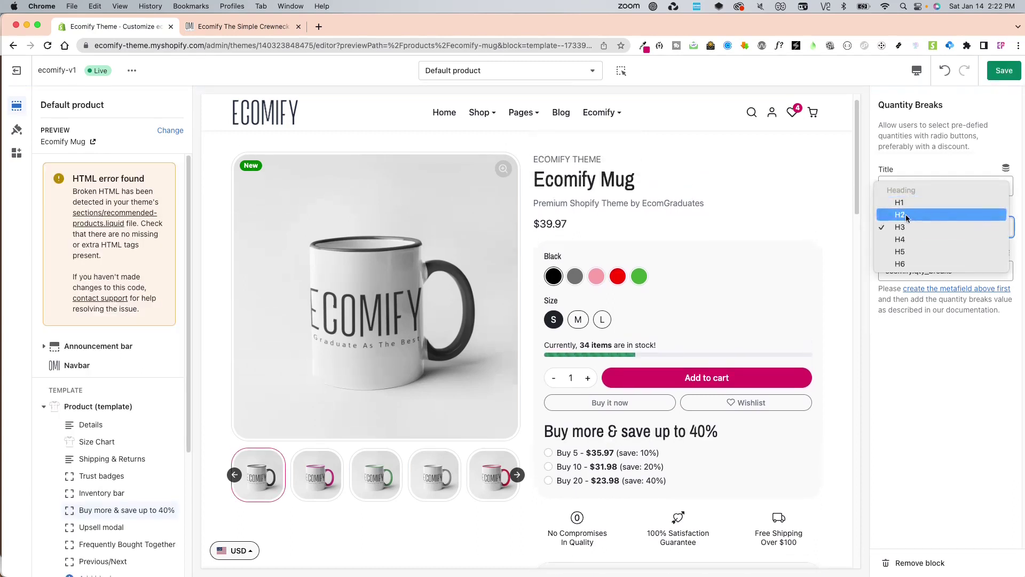
pyautogui.click(901, 264)
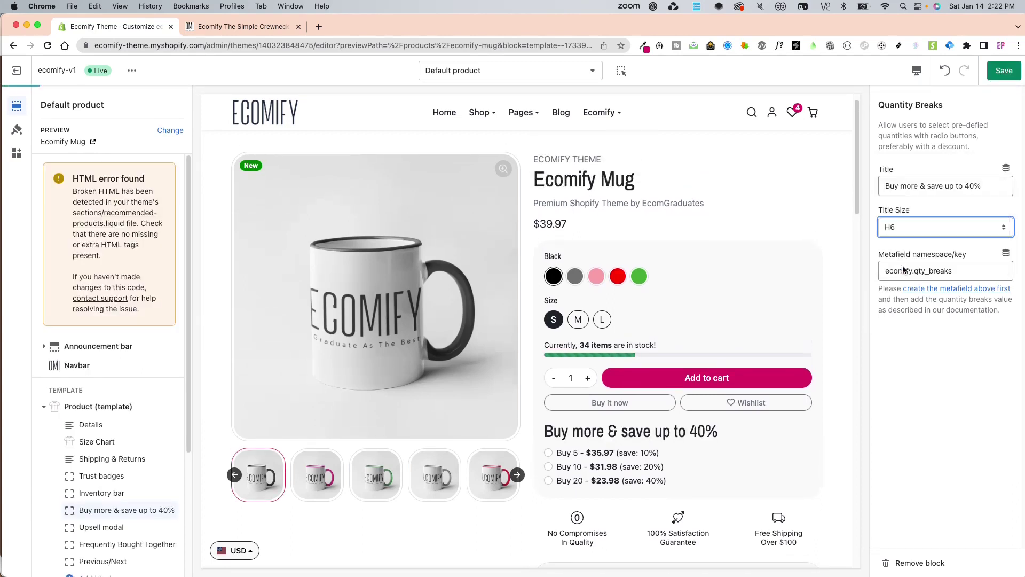
pyautogui.click(897, 222)
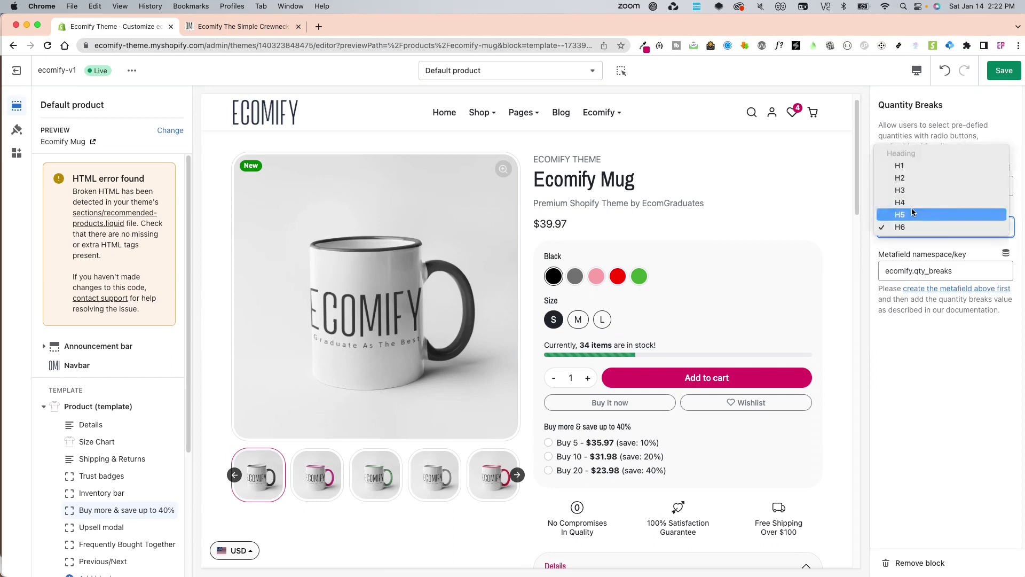
pyautogui.click(898, 217)
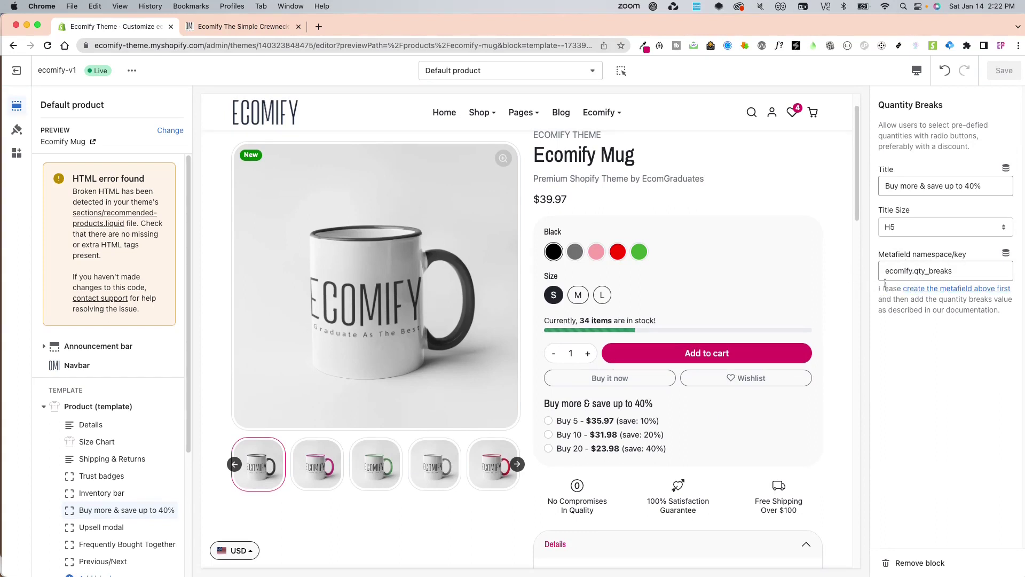
# Examine the quantity breaks block's metafield namespace and key and its offers in the product preview.
pyautogui.moveTo(884, 272); pyautogui.dragTo(945, 273)
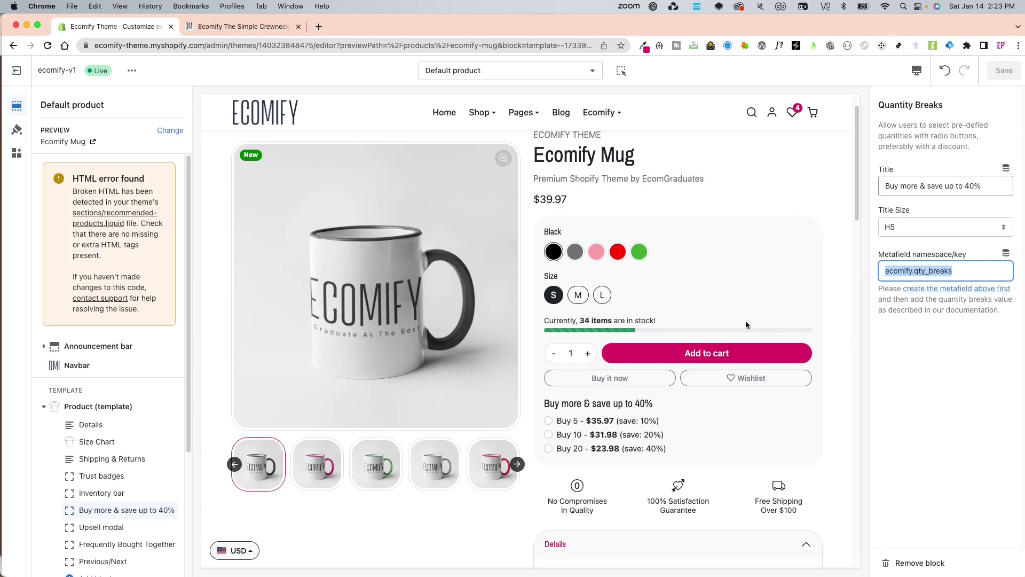
pyautogui.scroll(-3, 754, 389)
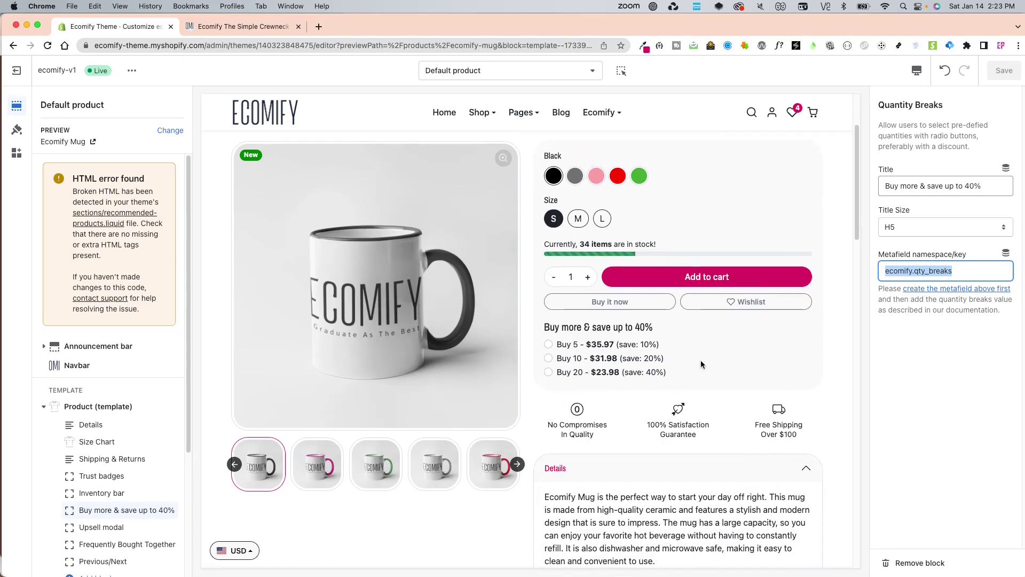
pyautogui.click(966, 435)
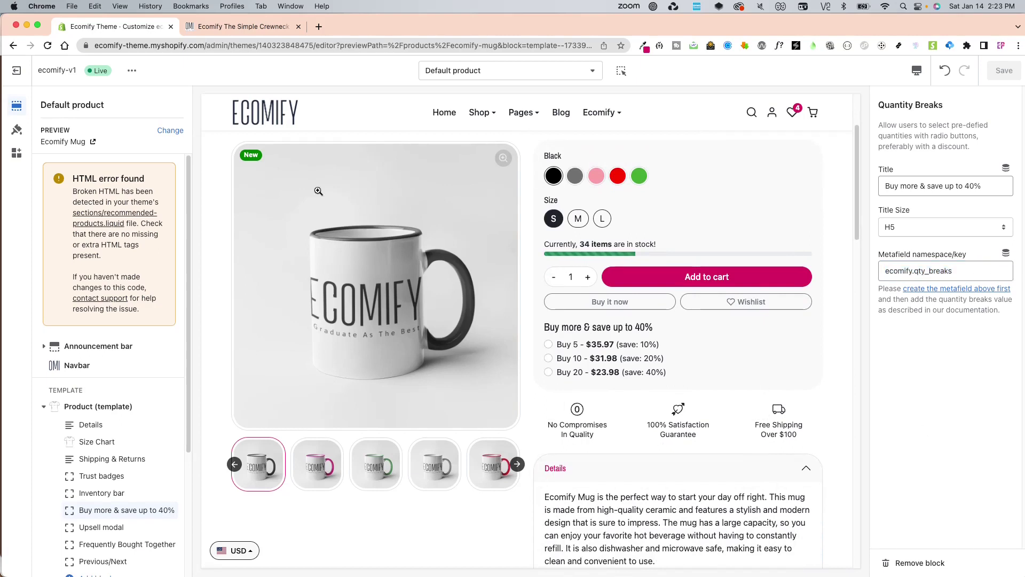
# Leave the theme editor and open the product metafield definitions in the store settings.
pyautogui.click(17, 70)
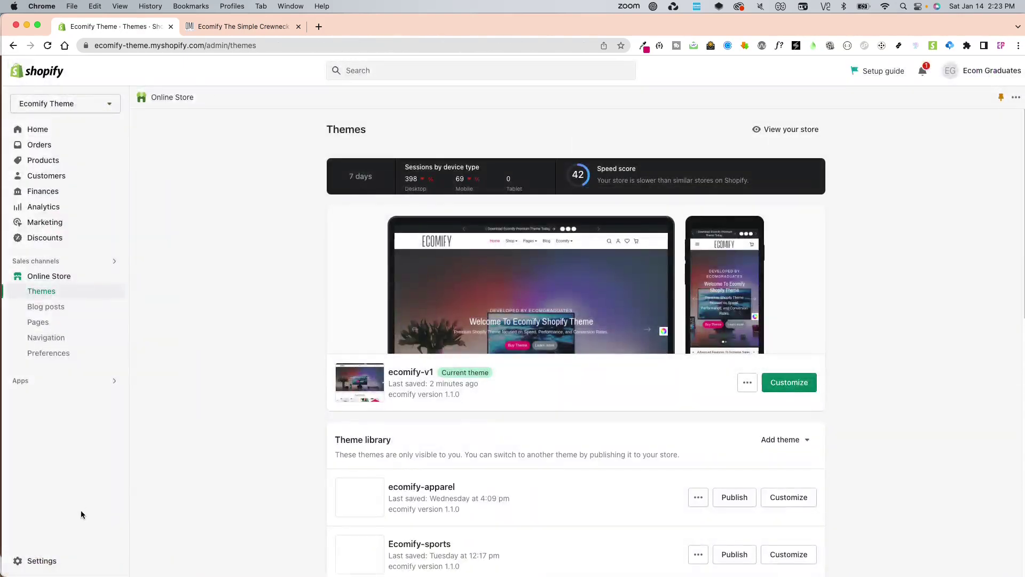
pyautogui.click(60, 561)
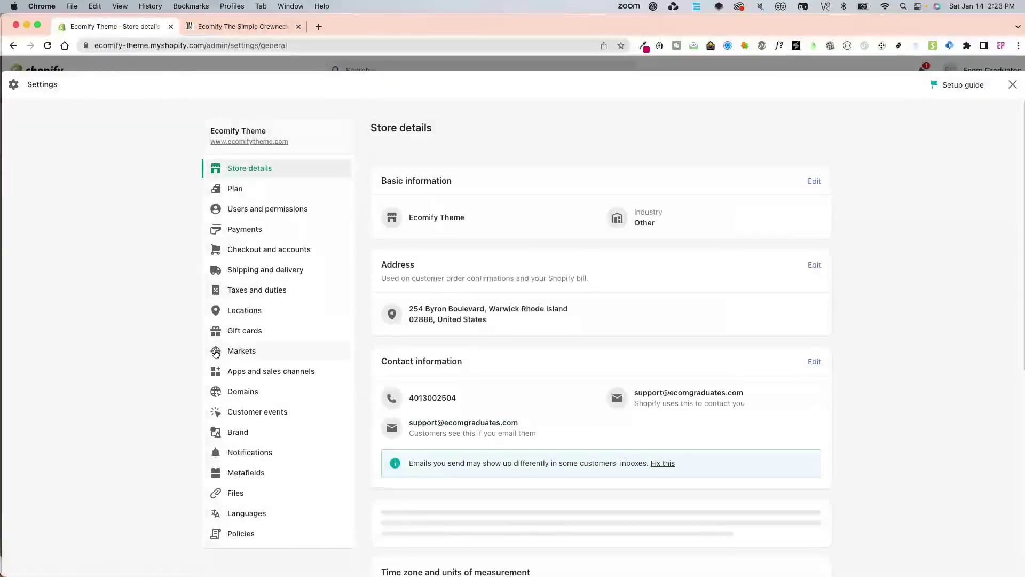
pyautogui.scroll(-3, 275, 379)
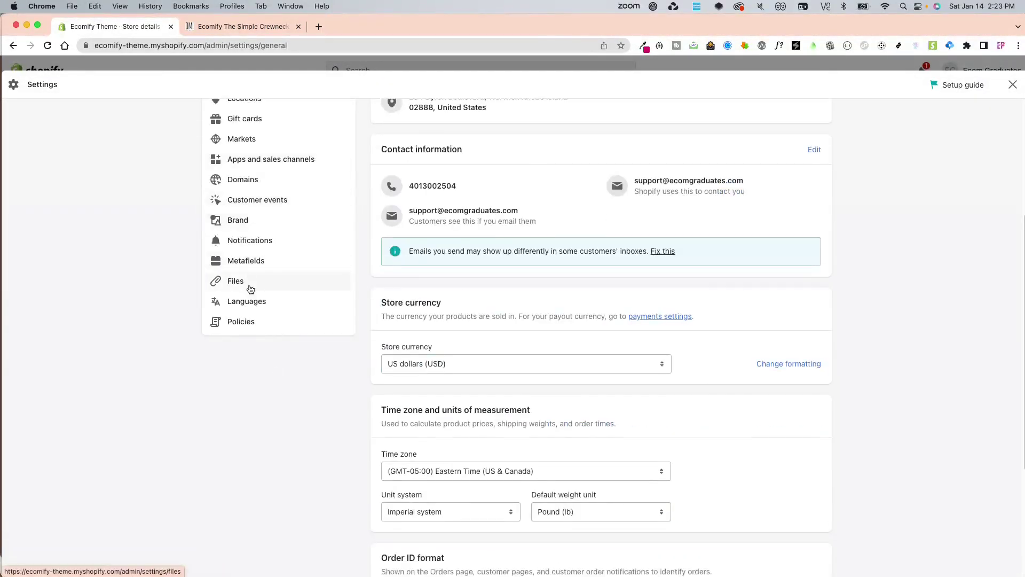
pyautogui.click(258, 263)
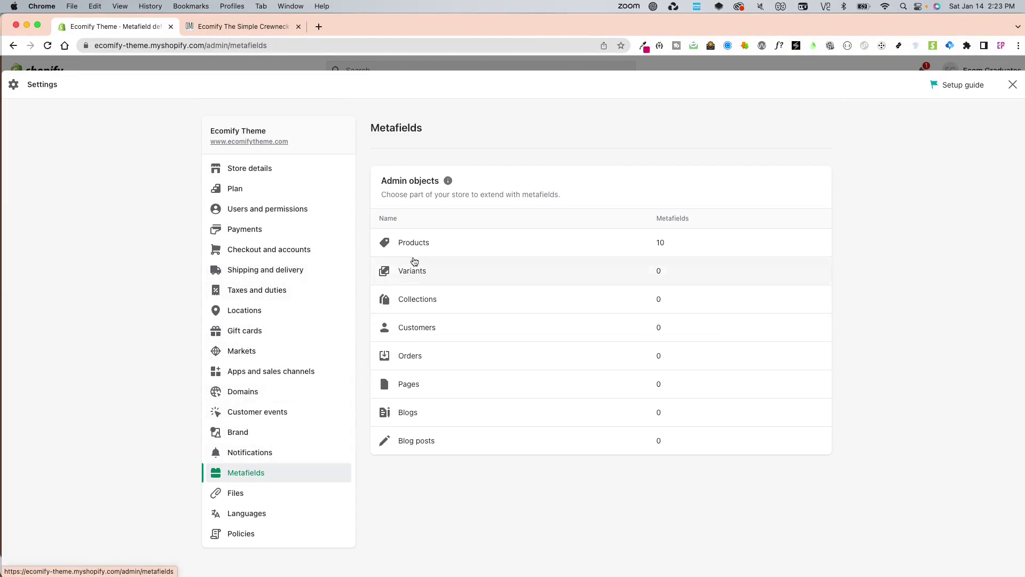
pyautogui.click(425, 243)
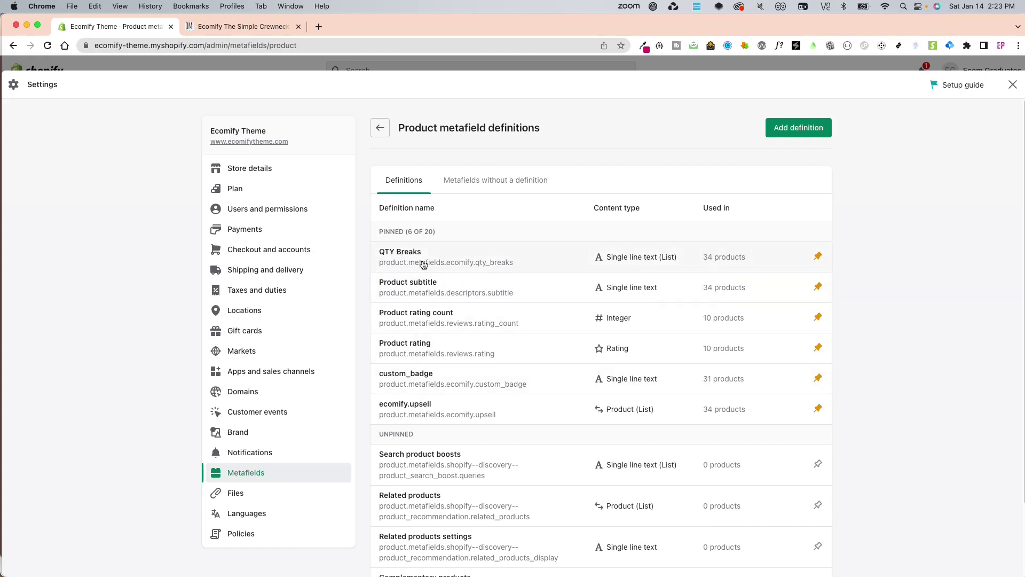
# Examine the QTY Breaks definition's namespace and key, content type and validation rules, and return to the product definitions list.
pyautogui.click(495, 264)
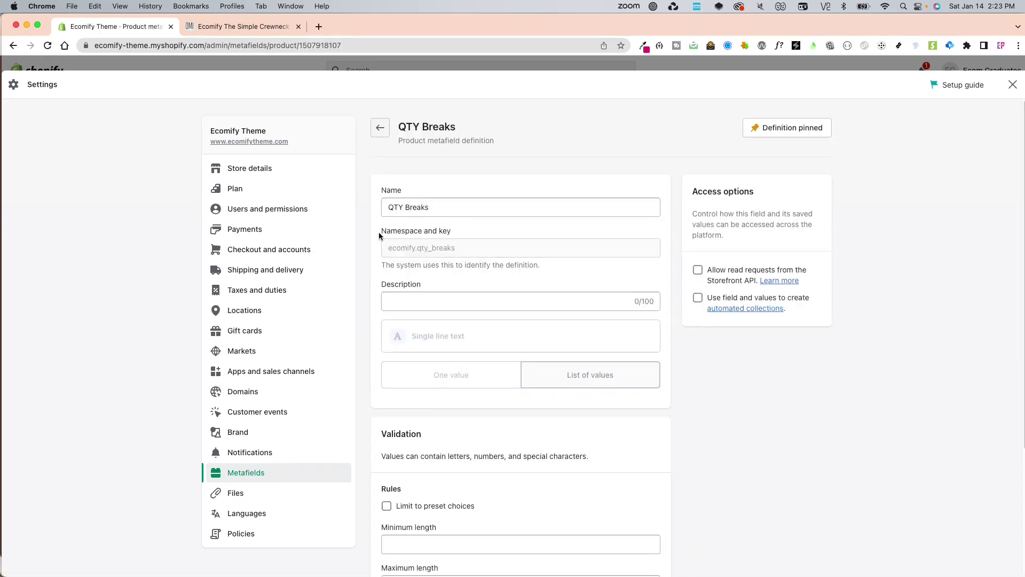
pyautogui.moveTo(380, 232); pyautogui.dragTo(454, 235)
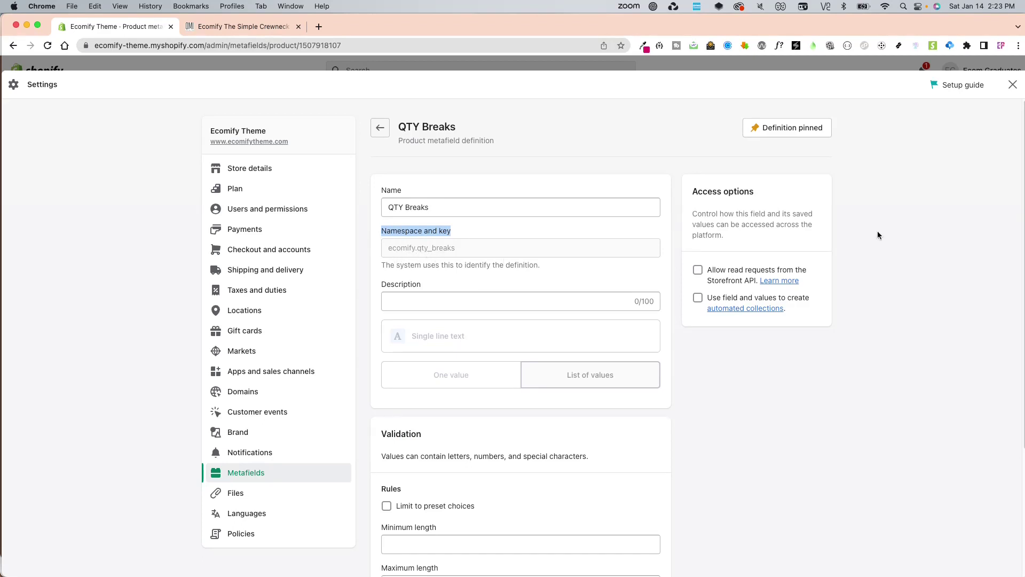
pyautogui.press('super+Tab')
pyautogui.scroll(-2, 562, 245)
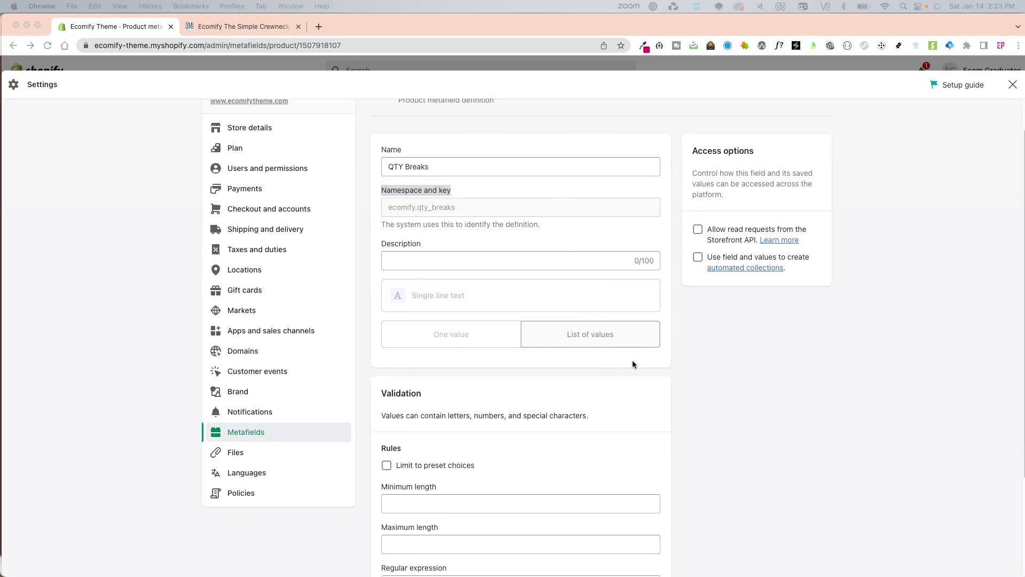
pyautogui.press('super+Tab')
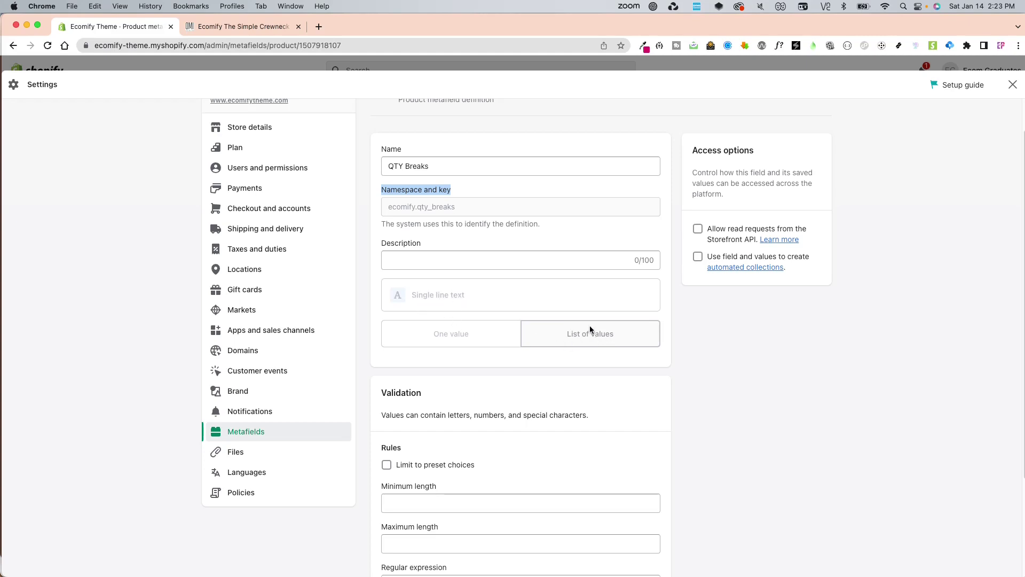
pyautogui.scroll(-5, 681, 424)
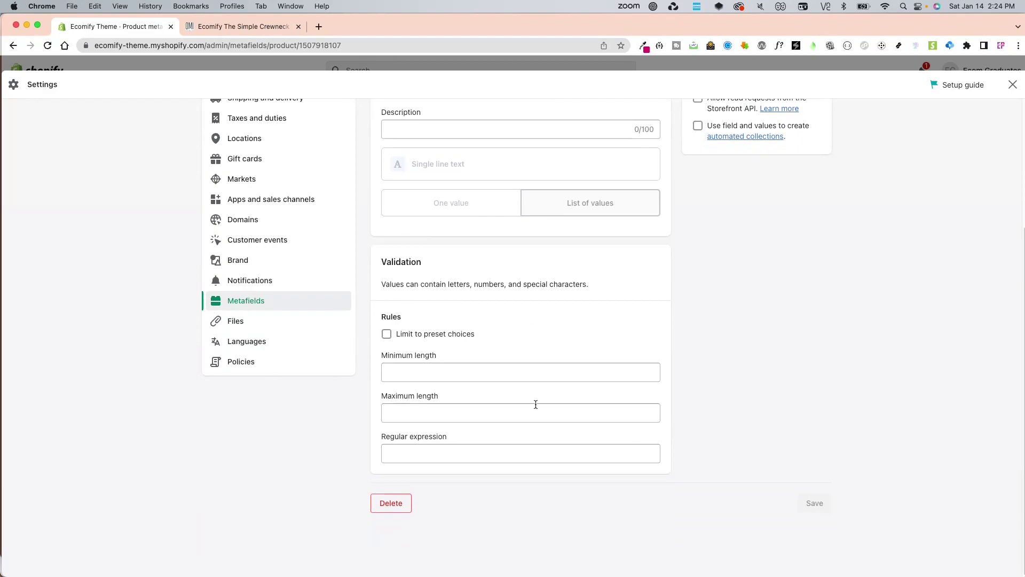
pyautogui.scroll(6, 553, 427)
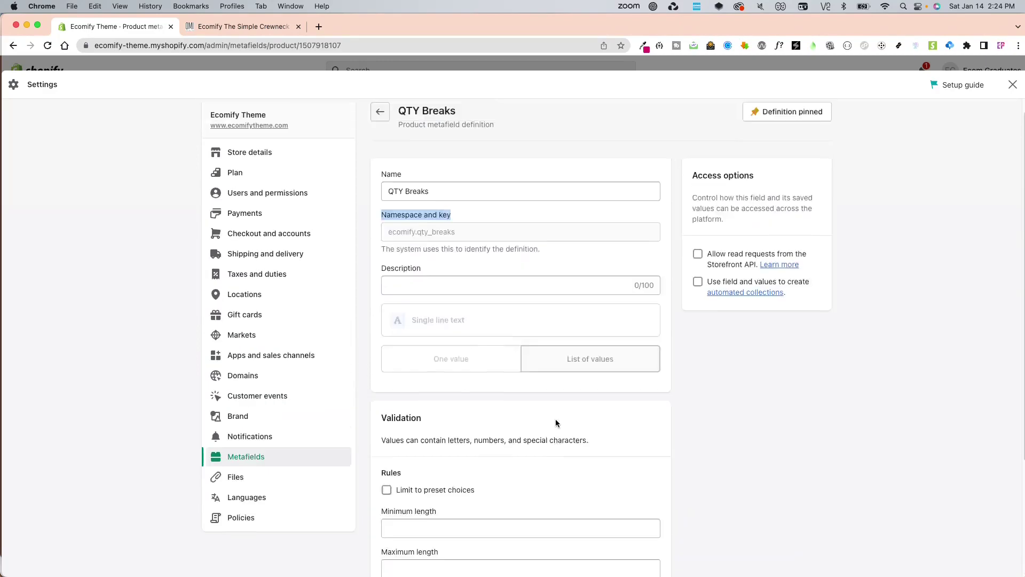
pyautogui.click(379, 129)
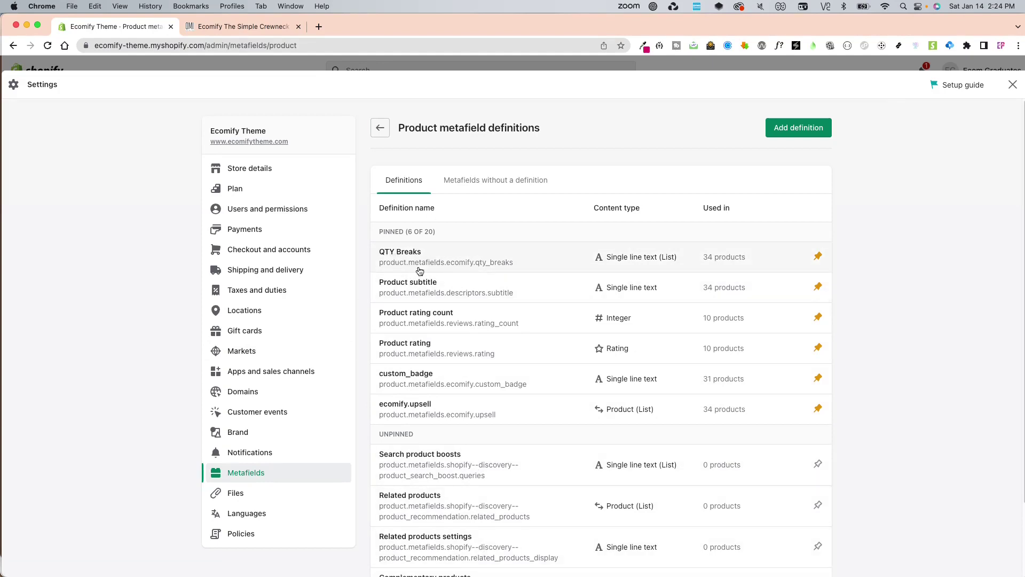
# Start a new product metafield definition and name it QTY Breaks.
pyautogui.click(795, 128)
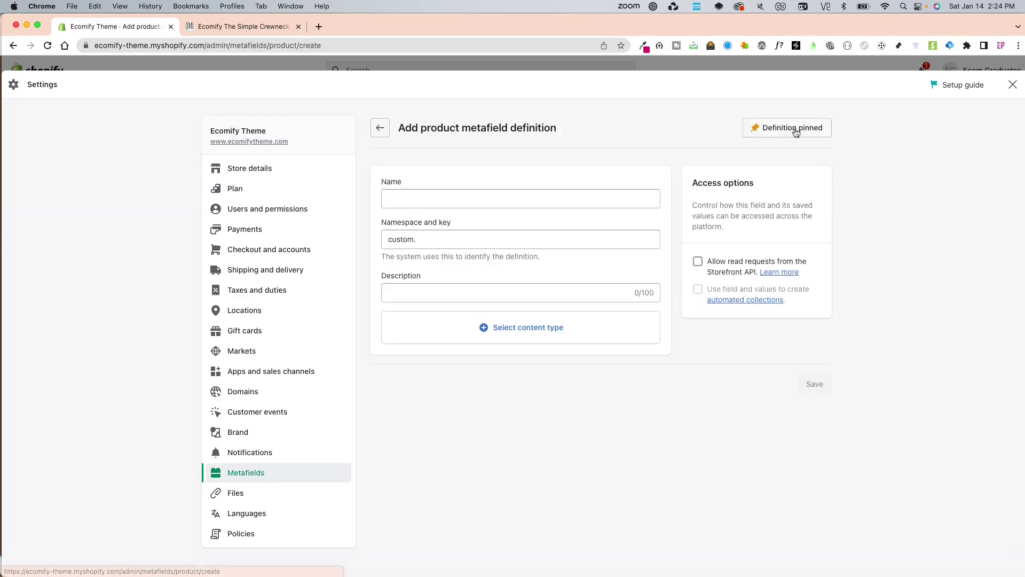
pyautogui.click(633, 198)
pyautogui.click(412, 201)
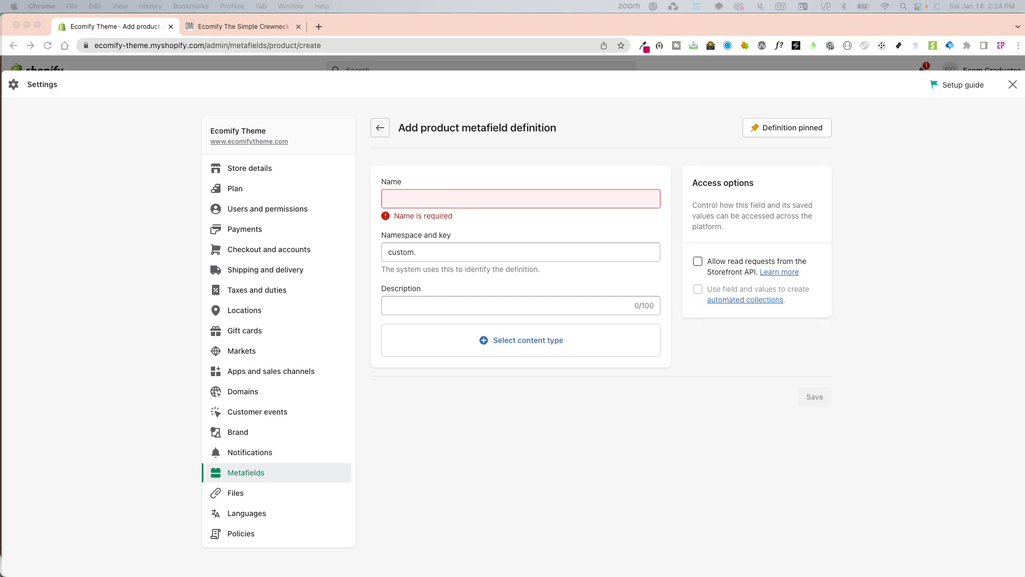
pyautogui.click(513, 194)
pyautogui.write('QTY Breaks')
pyautogui.click(511, 174)
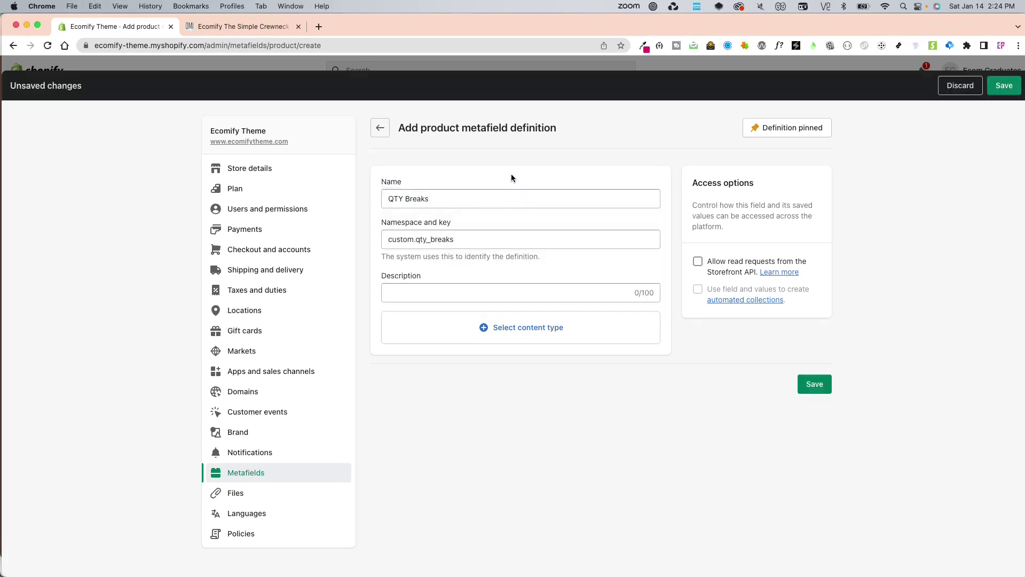
pyautogui.click(459, 201)
pyautogui.click(451, 226)
pyautogui.click(454, 197)
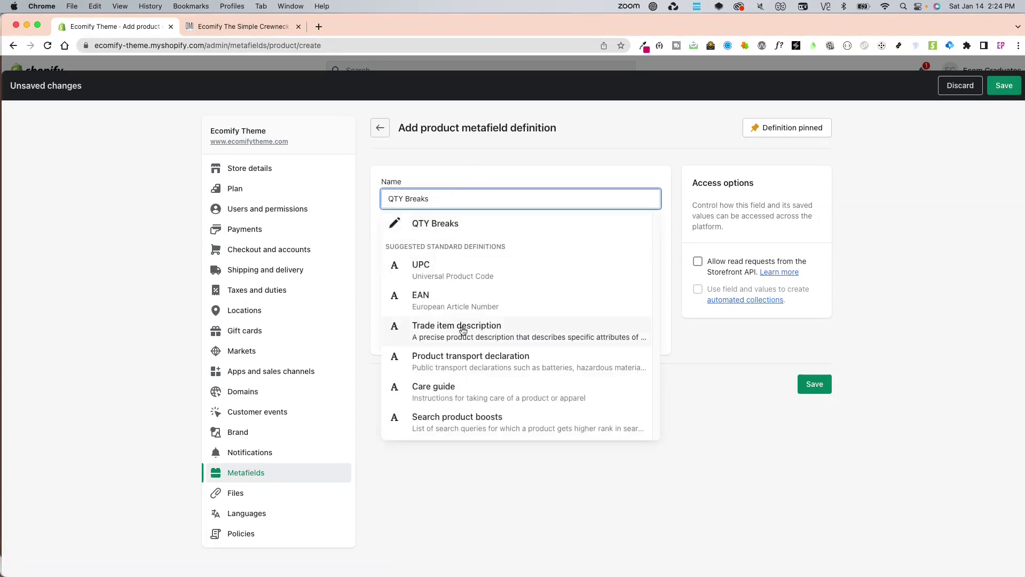
pyautogui.click(437, 226)
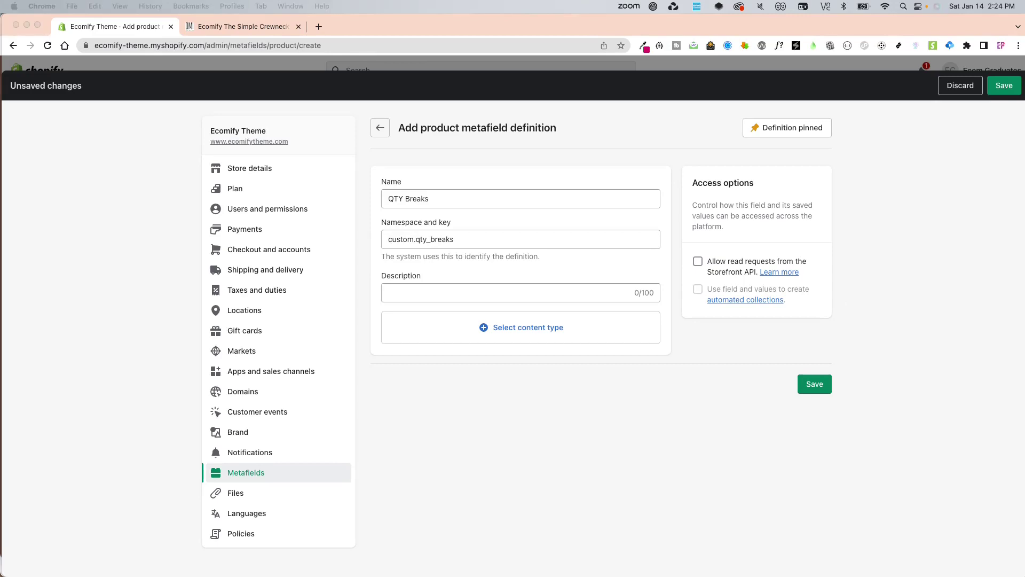
# Try to save the definition as ecomify.qty_breaks with a single line text list of values, and leave the page without keeping changes.
pyautogui.doubleClick(400, 239)
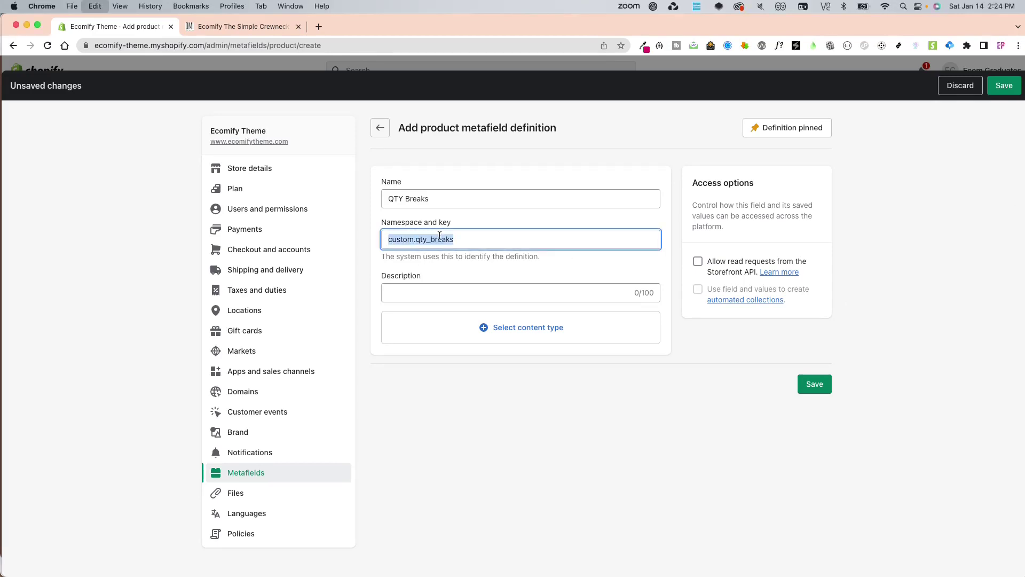
pyautogui.write('ecomify')
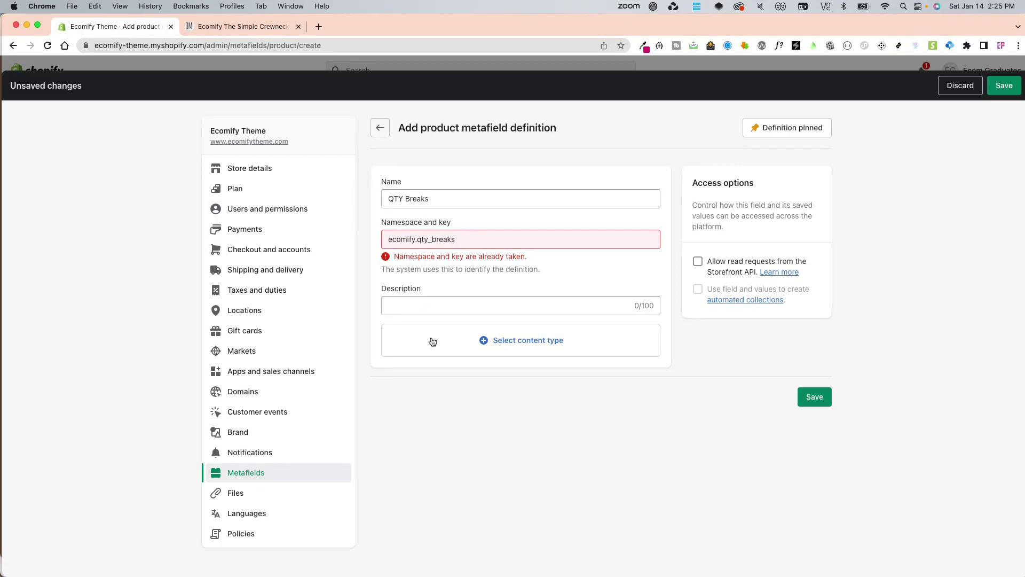
pyautogui.click(514, 346)
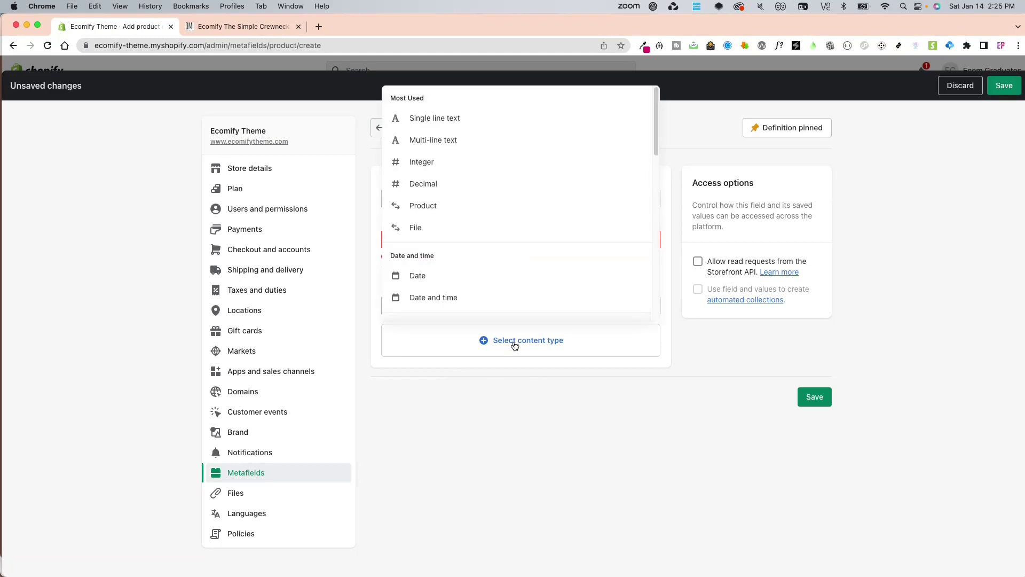
pyautogui.click(435, 118)
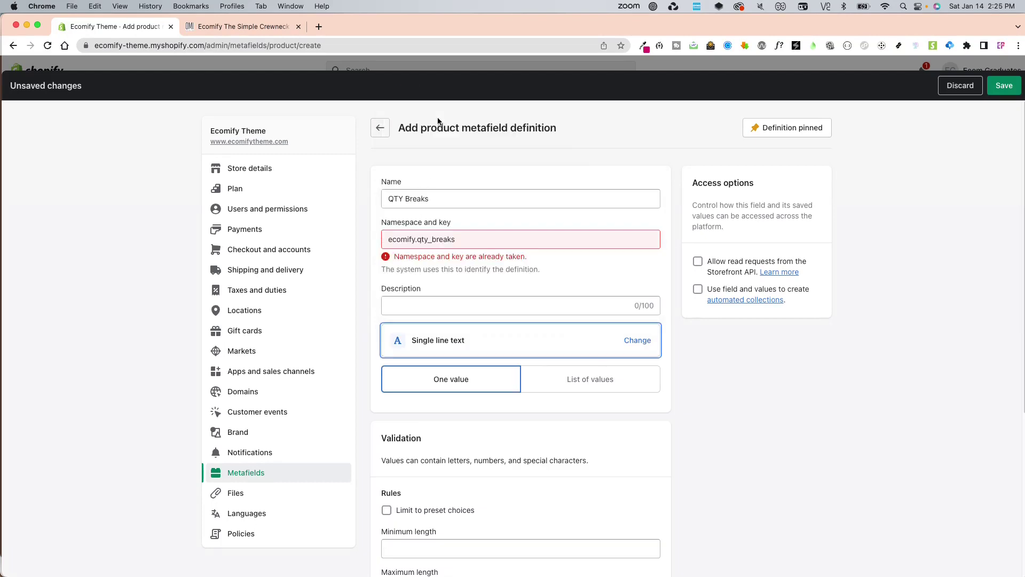
pyautogui.click(567, 378)
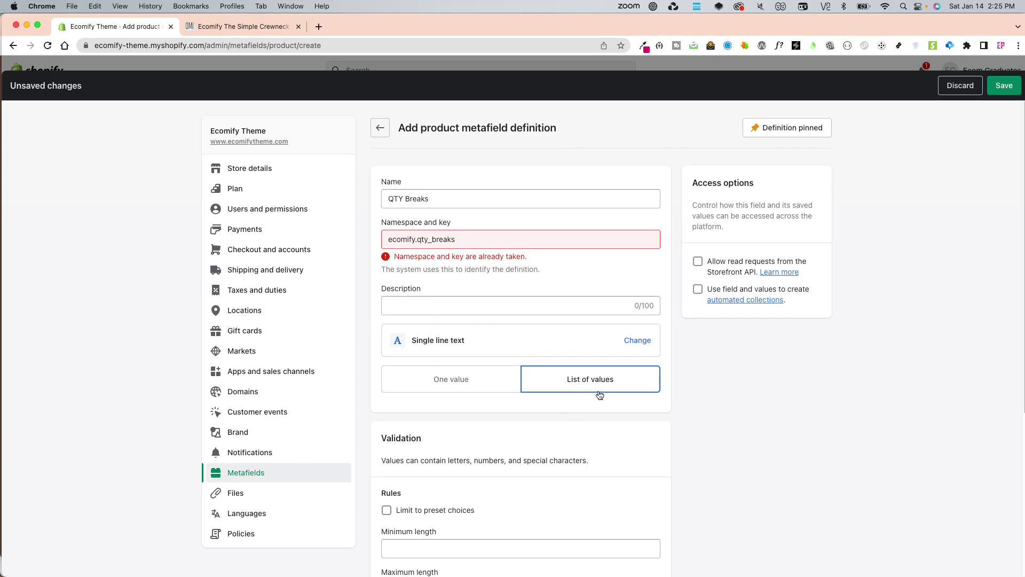
pyautogui.scroll(-5, 722, 436)
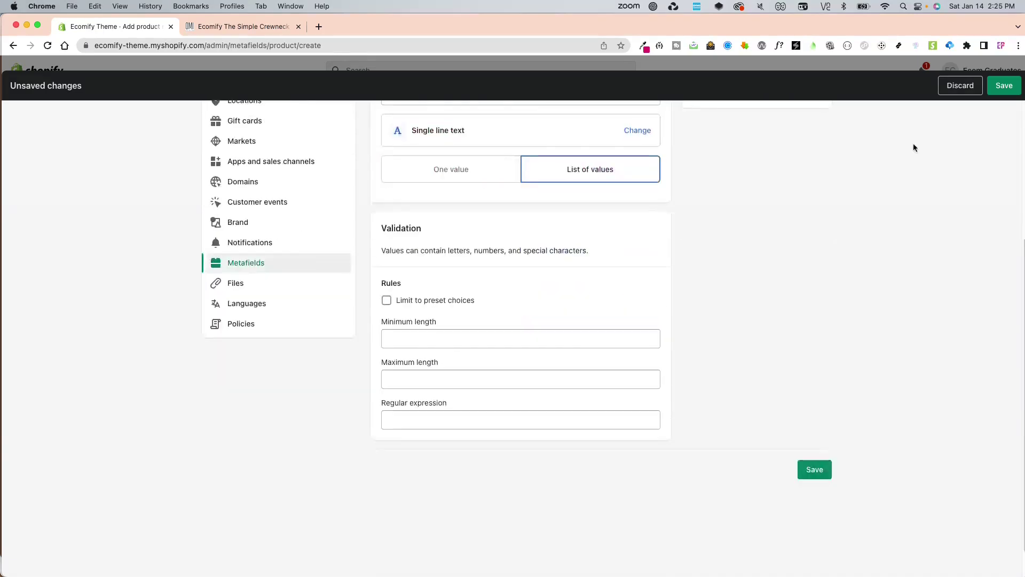
pyautogui.click(1006, 87)
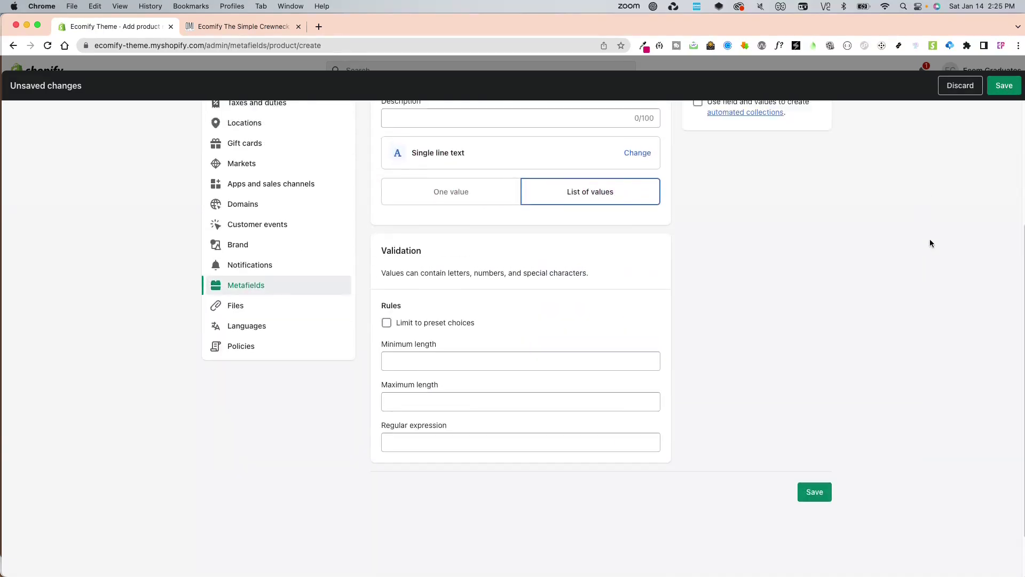
pyautogui.click(380, 128)
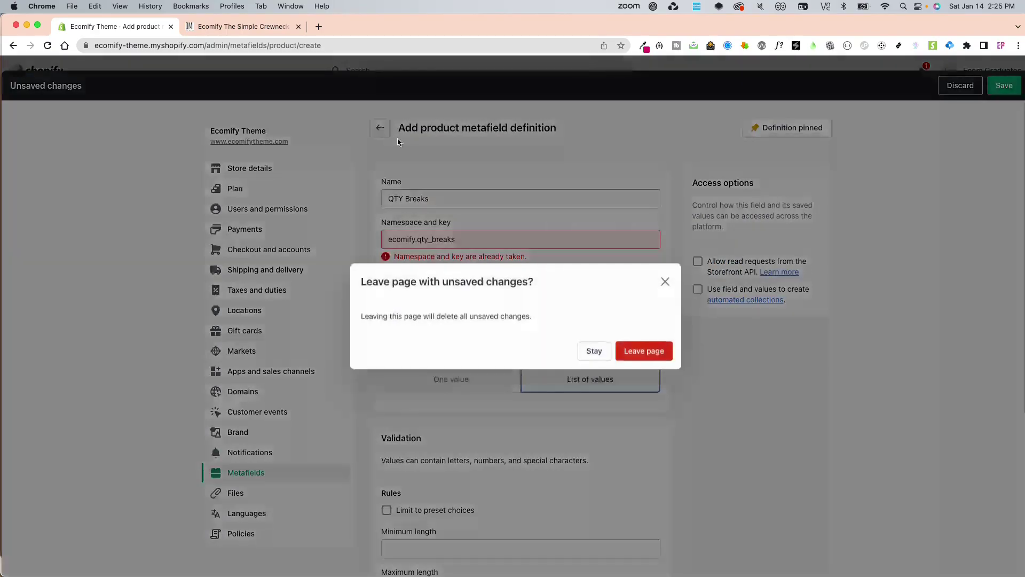
pyautogui.click(643, 351)
# Open the existing QTY Breaks definition and examine its namespace and key, content type and validation rules.
pyautogui.click(466, 264)
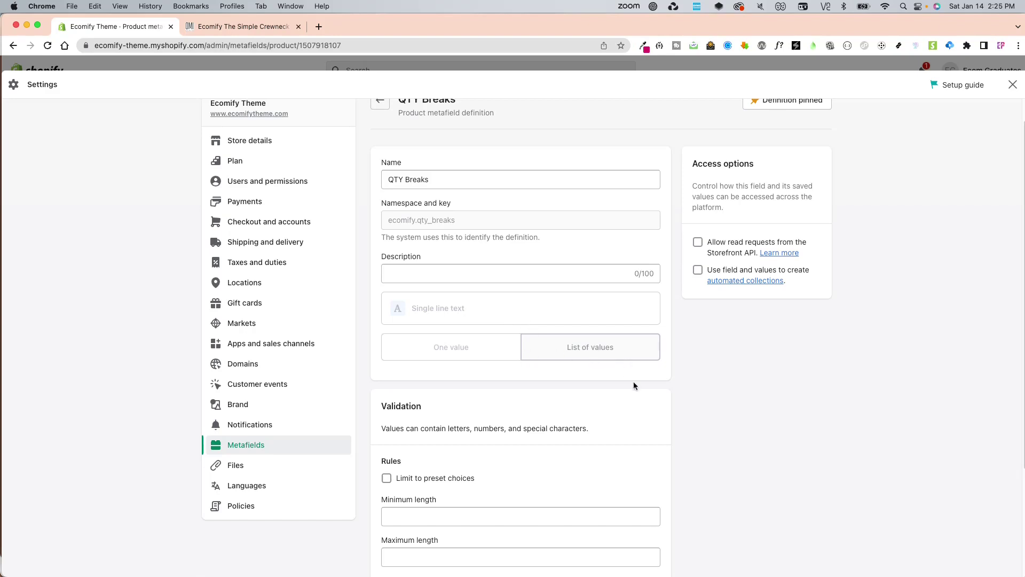
pyautogui.scroll(-5, 581, 346)
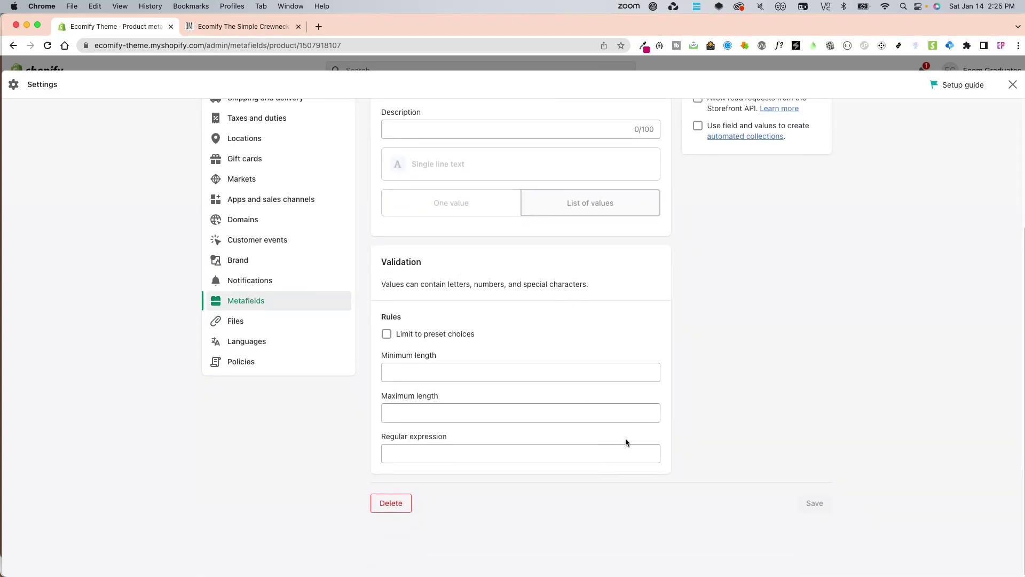
pyautogui.scroll(6, 626, 442)
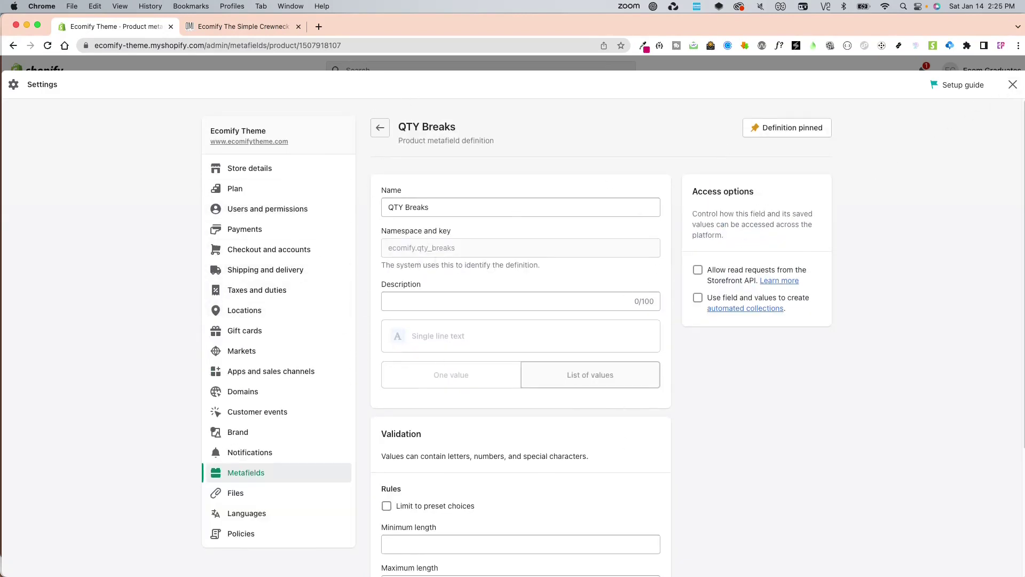
# Leave the settings, and from the products list open the Ecomify Mug product and the Discounts page in separate new tabs.
pyautogui.click(1013, 84)
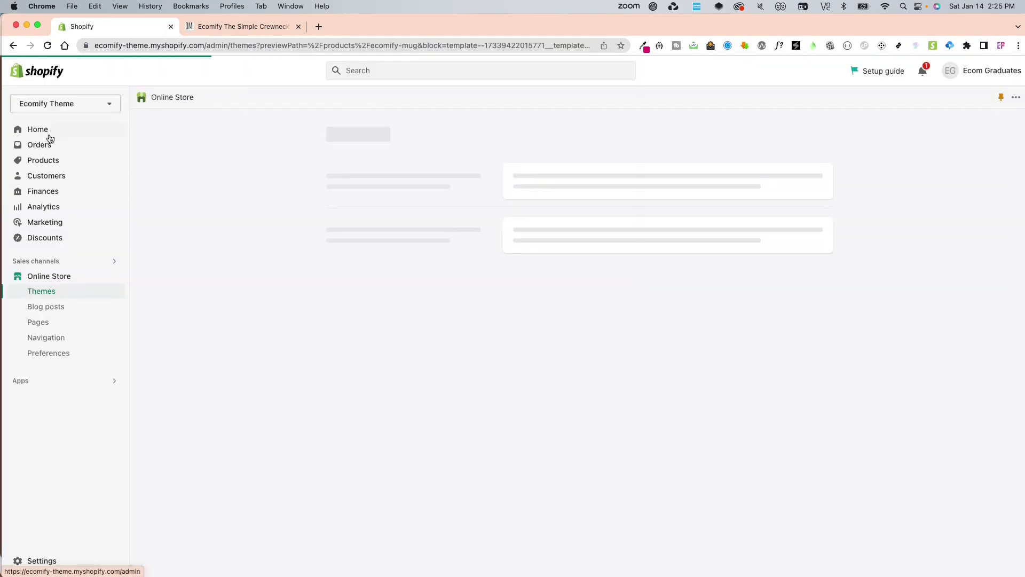
pyautogui.click(49, 136)
pyautogui.click(55, 161)
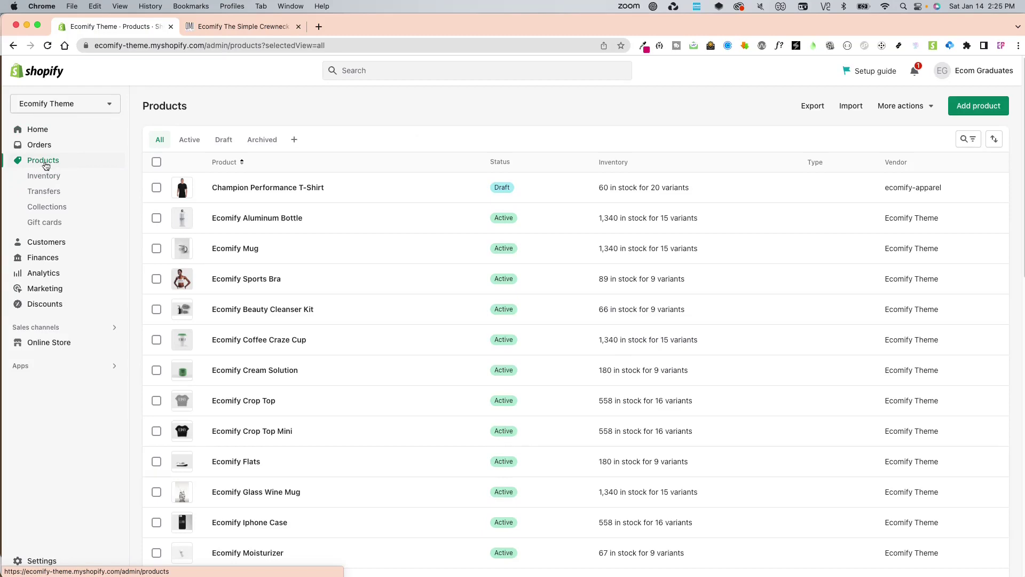
pyautogui.keyDown('super'); pyautogui.click(226, 250); pyautogui.keyUp('super')
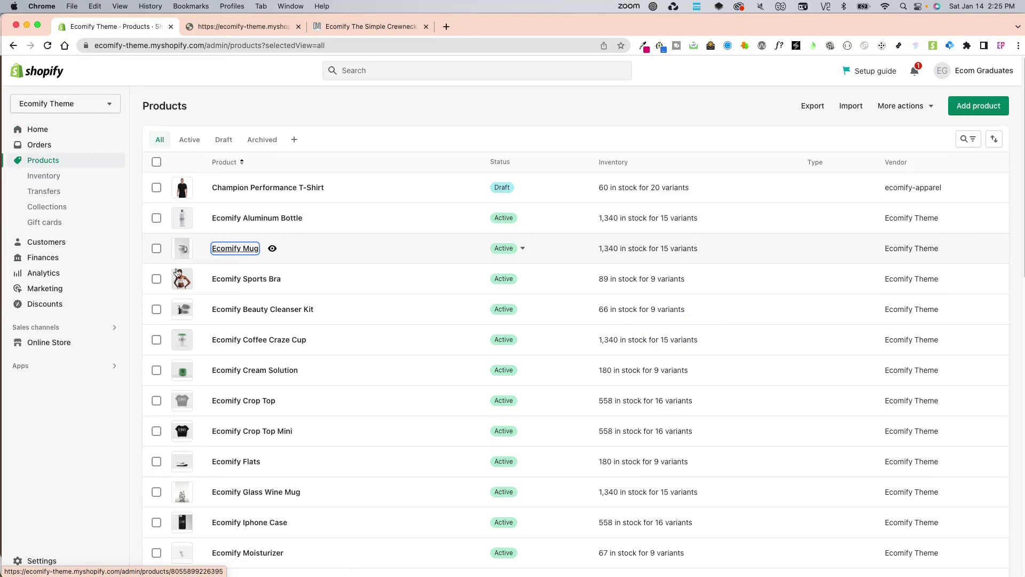
pyautogui.keyDown('super'); pyautogui.click(47, 309); pyautogui.keyUp('super')
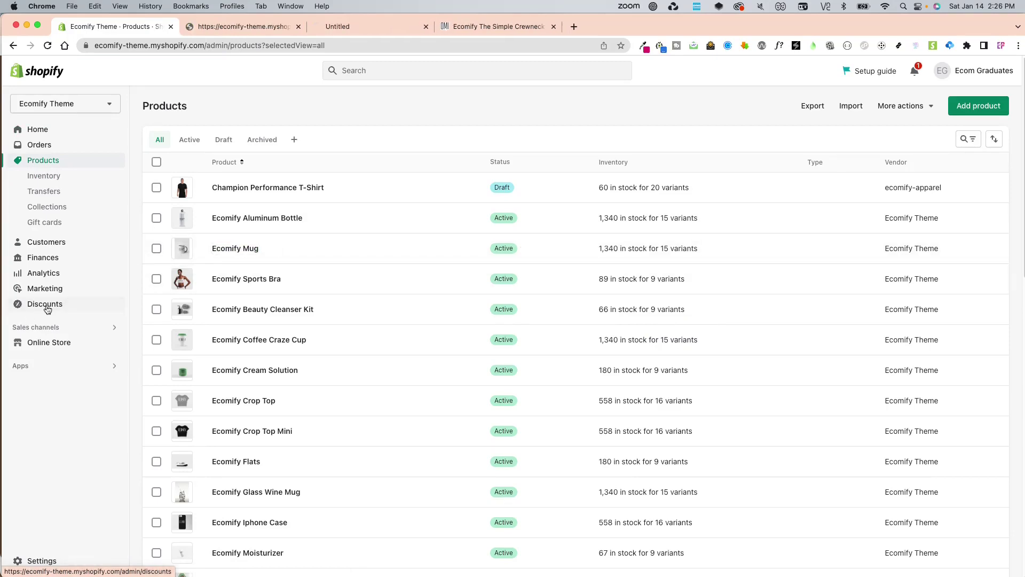
pyautogui.click(238, 29)
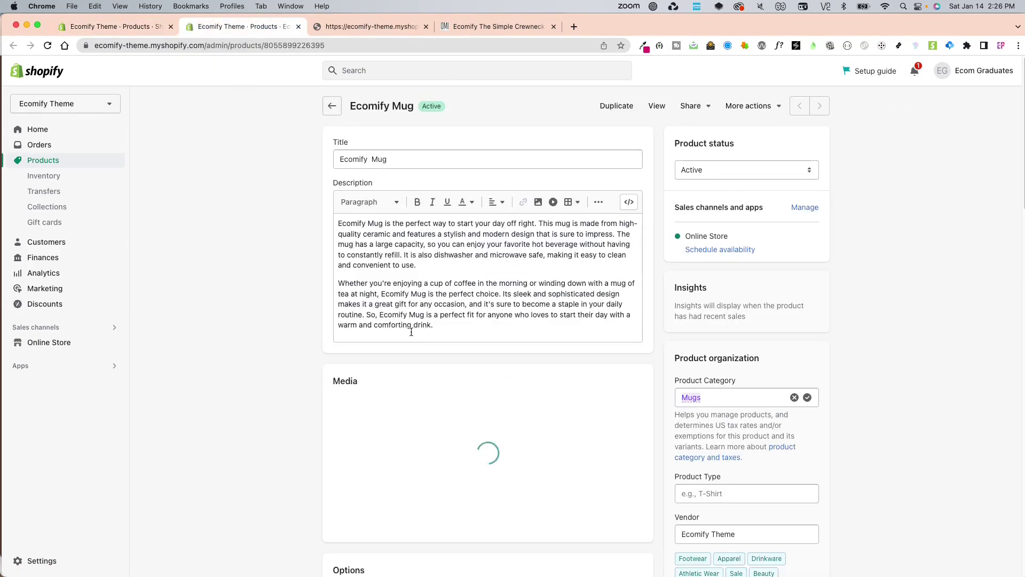
# Remove all entries from the Ecomify Mug's QTY Breaks metafield and save the product.
pyautogui.scroll(-10, 457, 407)
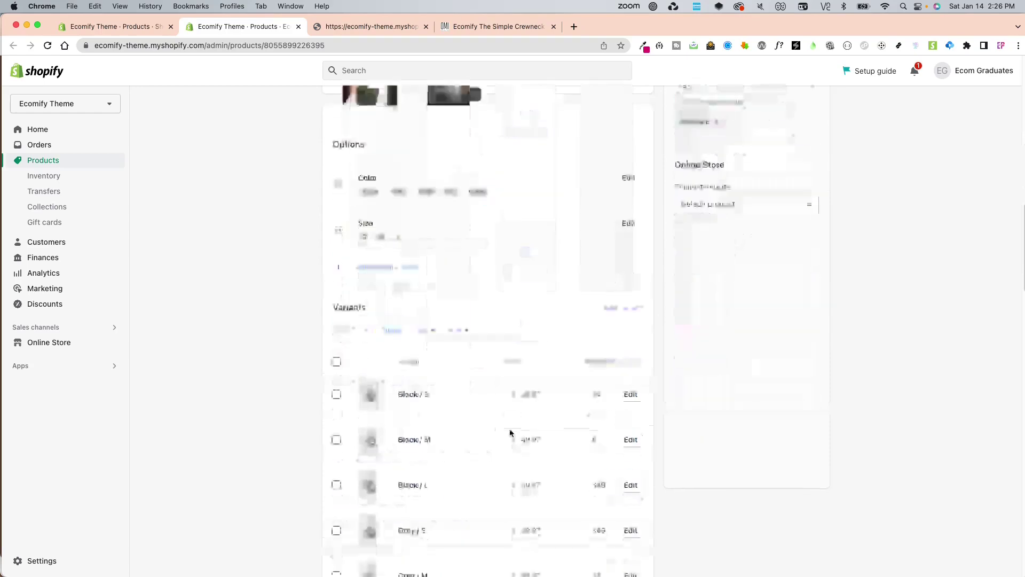
pyautogui.scroll(-10, 516, 447)
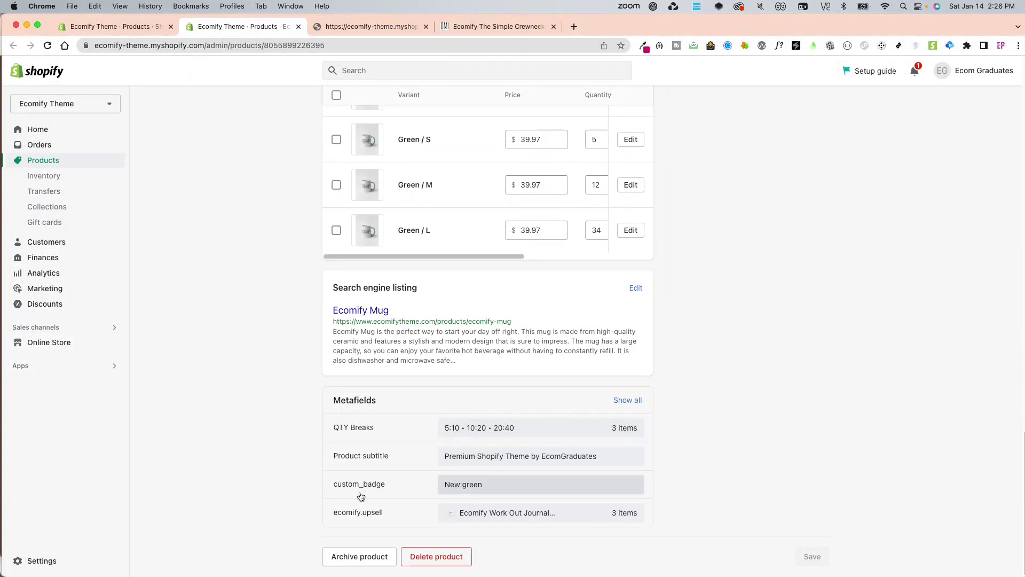
pyautogui.click(489, 429)
pyautogui.click(483, 434)
pyautogui.click(706, 437)
pyautogui.click(566, 433)
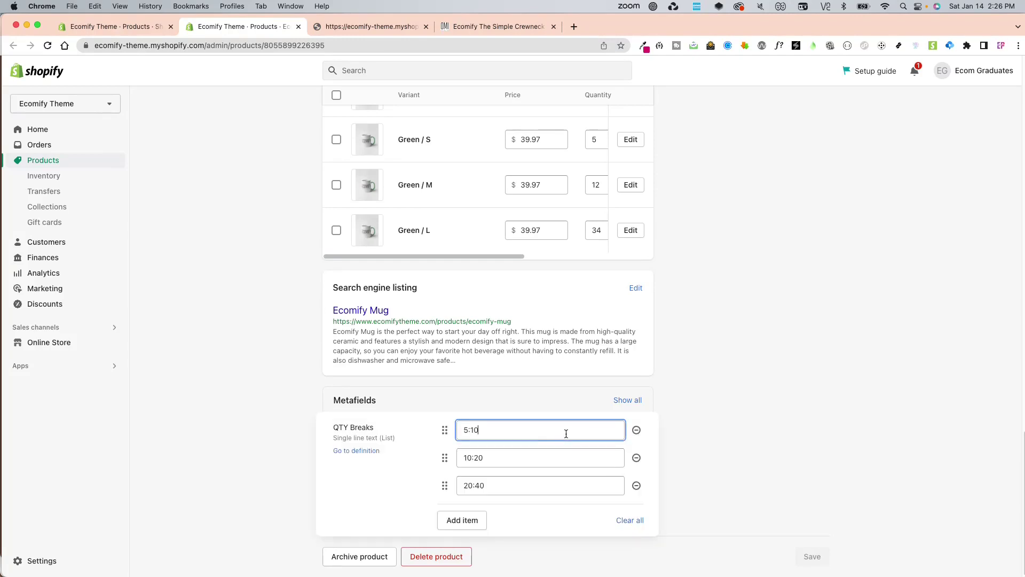
pyautogui.click(636, 486)
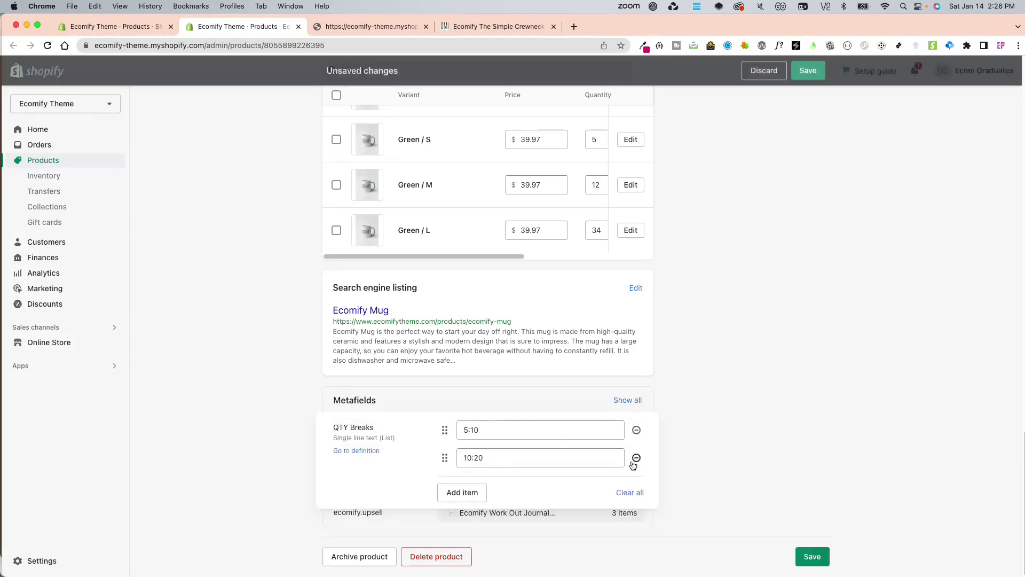
pyautogui.click(636, 457)
pyautogui.doubleClick(602, 434)
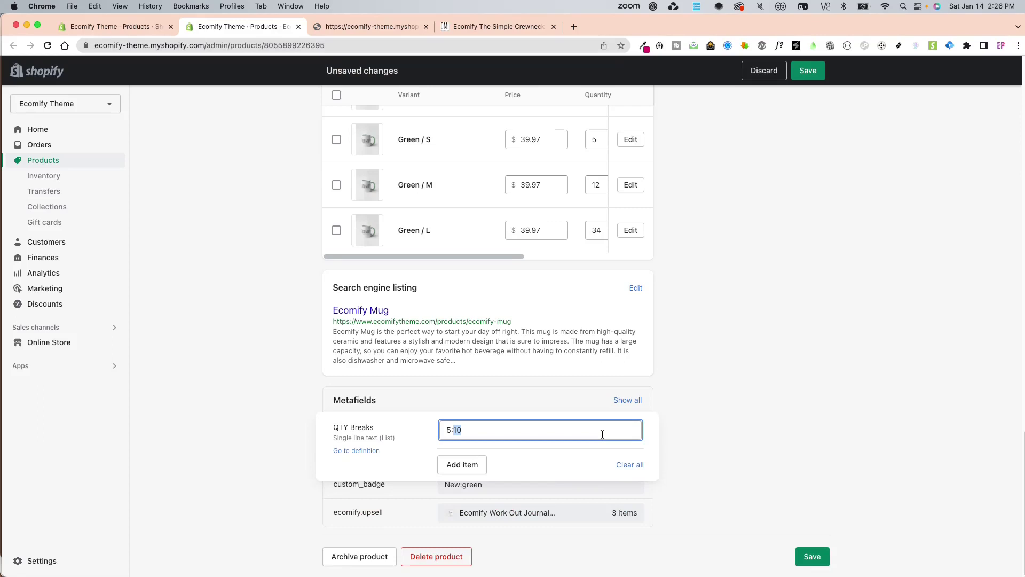
pyautogui.press('super+a')
pyautogui.press('BackSpace')
pyautogui.click(758, 459)
pyautogui.click(811, 556)
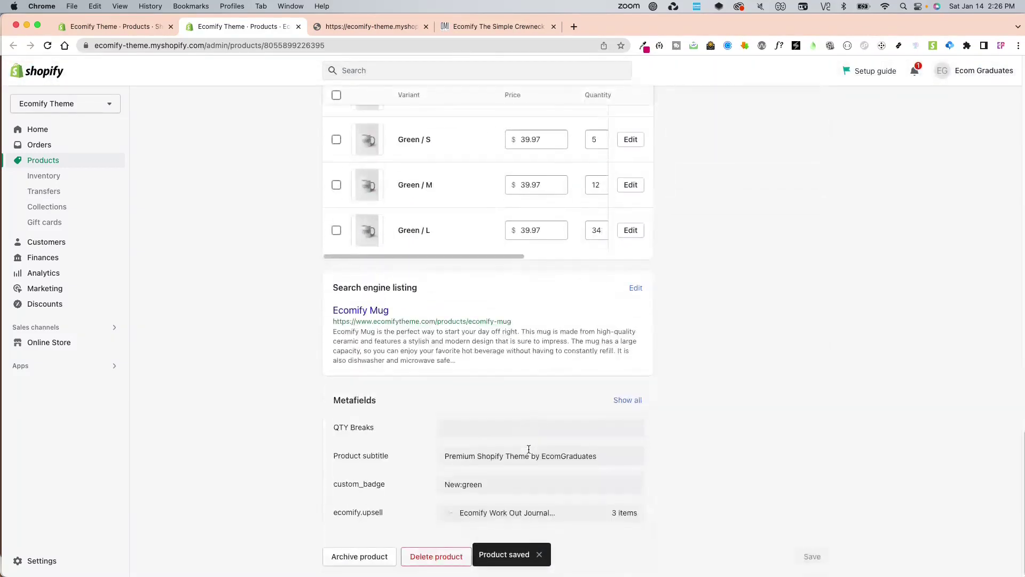
# Add the entries 5:10, 10:20 and 20:40 to the Ecomify Mug's QTY Breaks metafield.
pyautogui.click(477, 429)
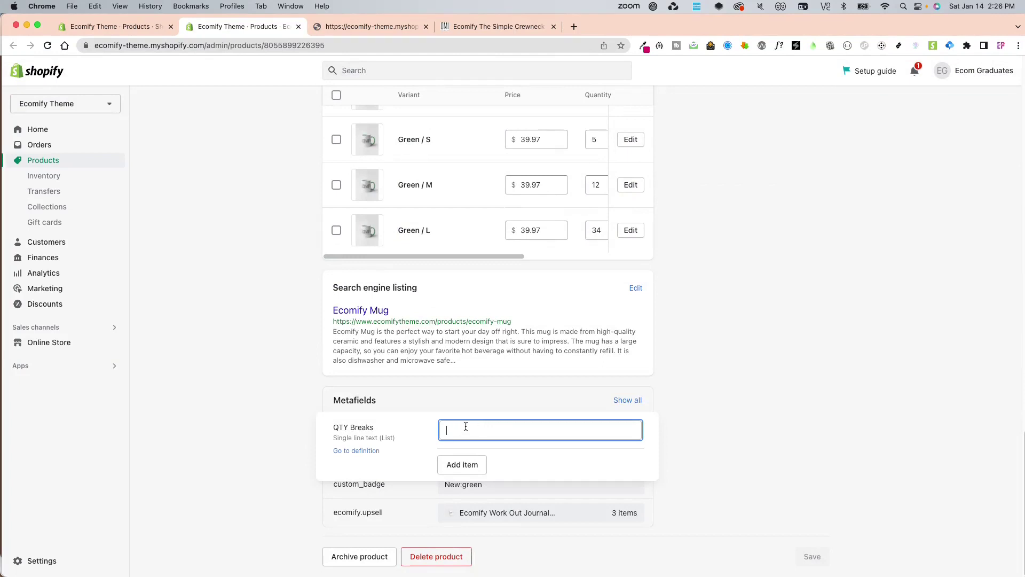
pyautogui.write('5:10')
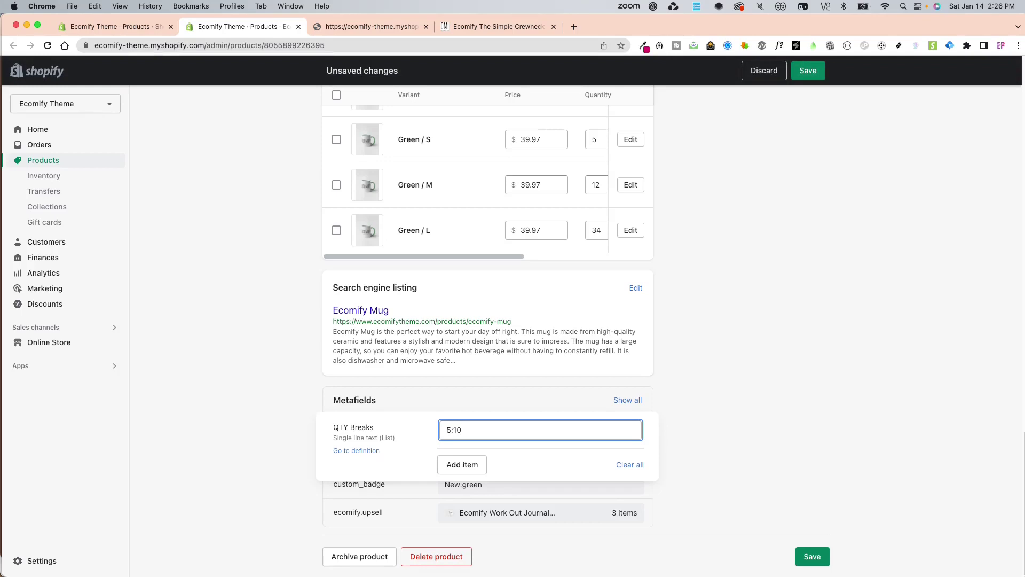
pyautogui.press('Return')
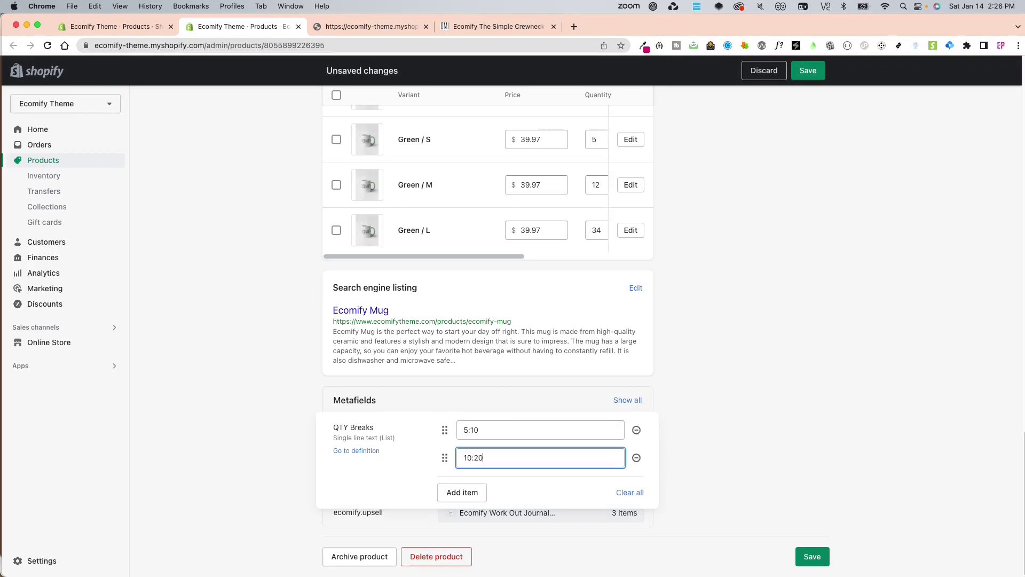
pyautogui.write('10:20')
pyautogui.press('Return')
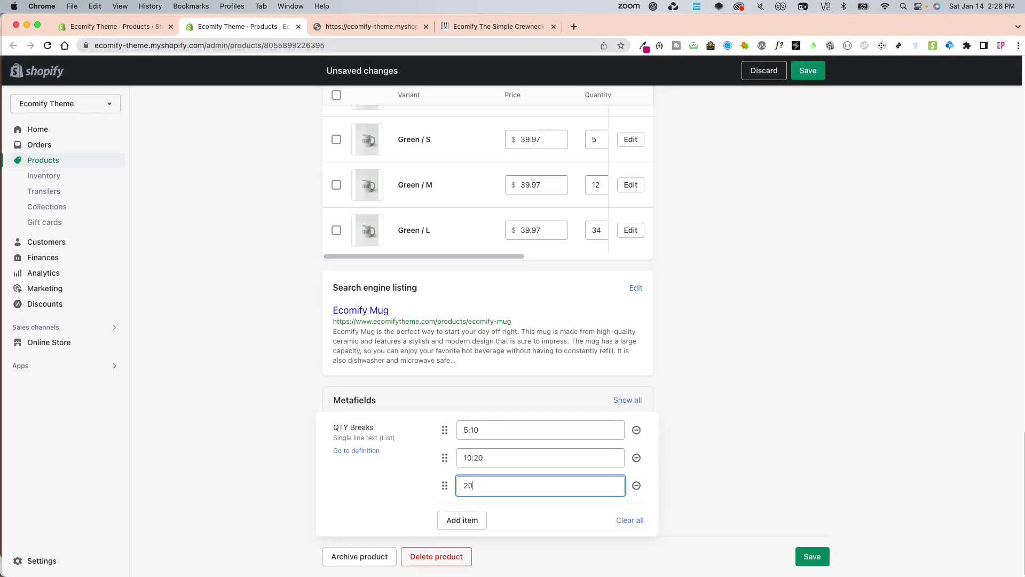
pyautogui.click(728, 444)
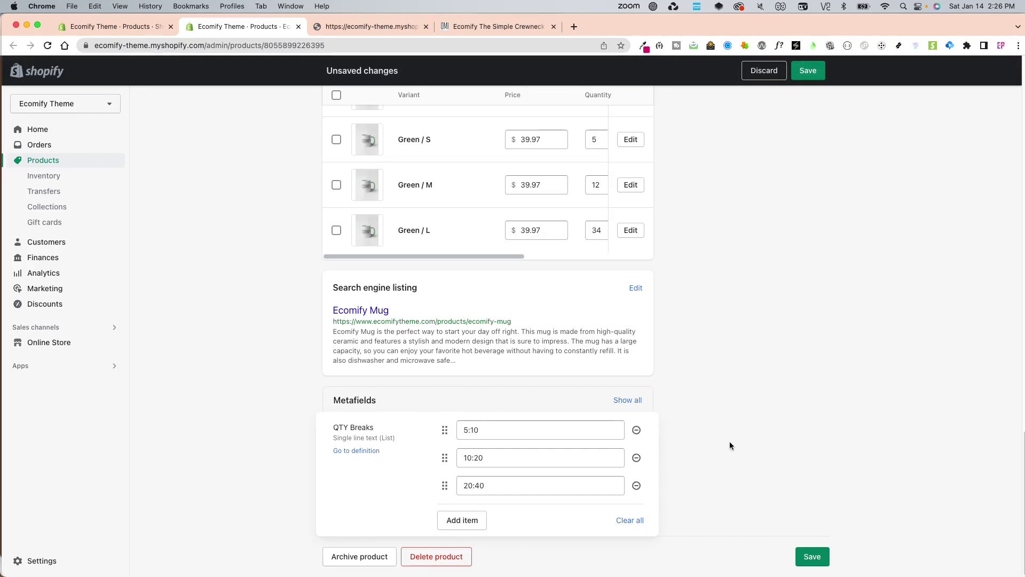
# Check the quantity and discount parts of each QTY Breaks entry, and save the product.
pyautogui.click(540, 431)
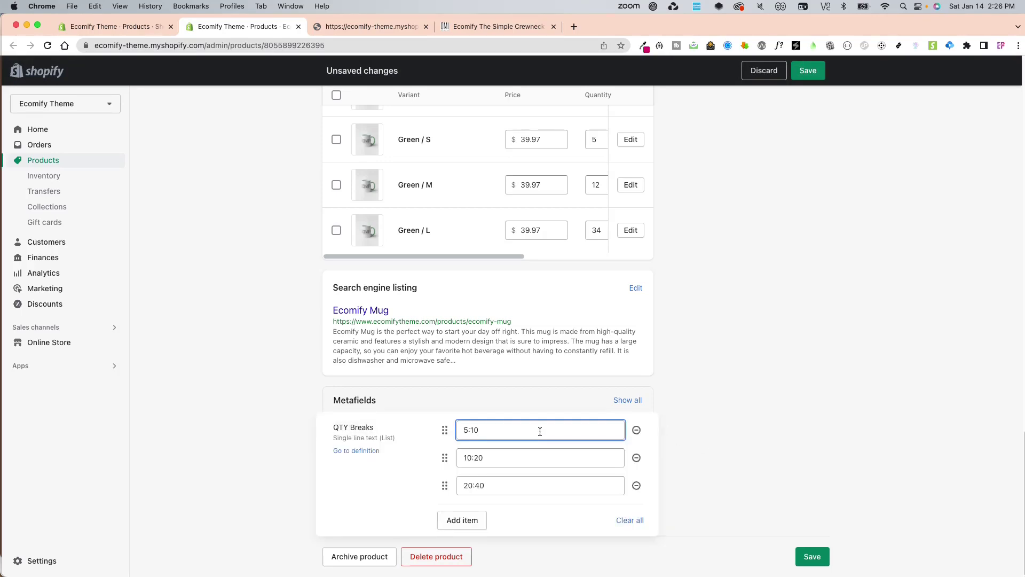
pyautogui.moveTo(469, 430); pyautogui.dragTo(460, 432)
pyautogui.moveTo(469, 431); pyautogui.dragTo(462, 458)
pyautogui.click(471, 430)
pyautogui.click(484, 431)
pyautogui.click(479, 459)
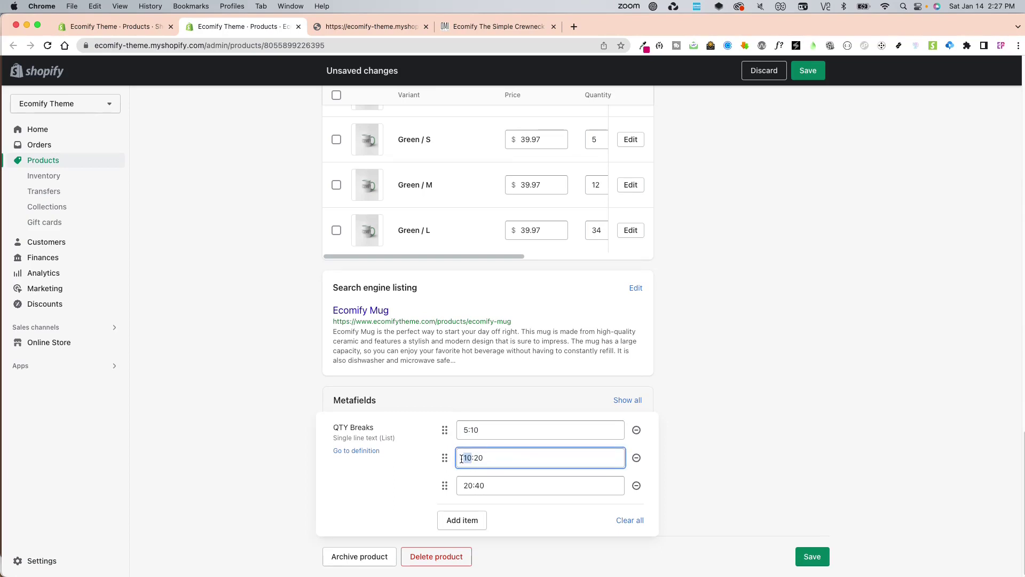
pyautogui.click(475, 458)
pyautogui.moveTo(476, 487)
pyautogui.mouseDown()
pyautogui.moveTo(496, 486)
pyautogui.moveTo(458, 487)
pyautogui.mouseUp()
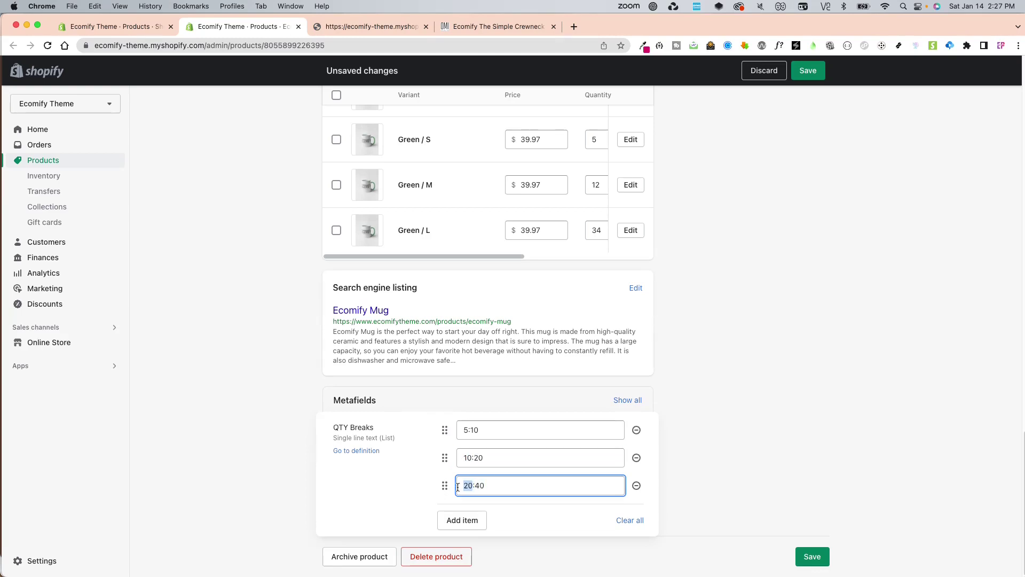
pyautogui.click(719, 466)
pyautogui.click(526, 427)
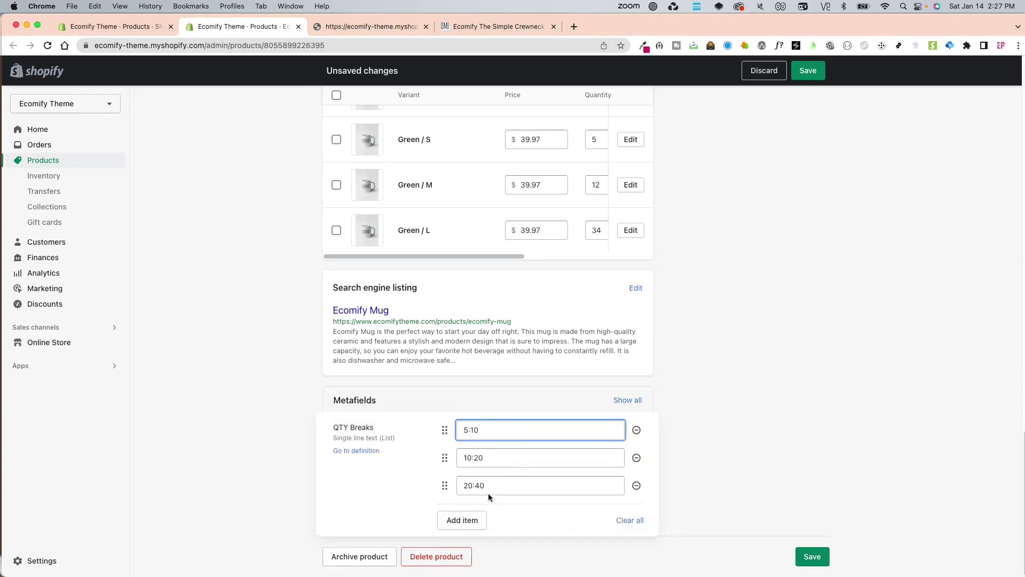
pyautogui.click(814, 555)
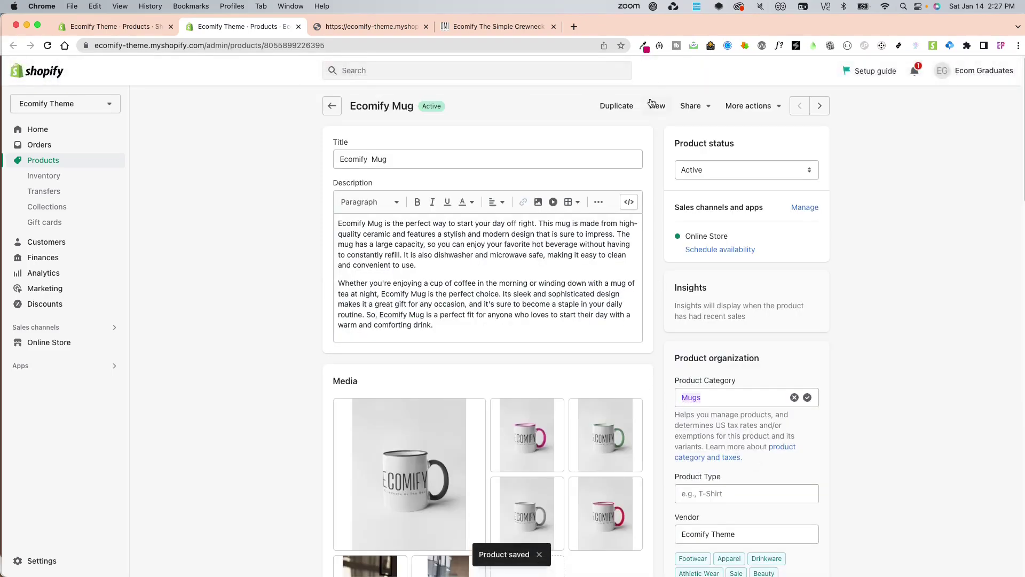
# Compare the Simple Crewneck's storefront quantity breaks with the Discounts list and the Ecomify Mug's QTY Breaks entries.
pyautogui.click(462, 27)
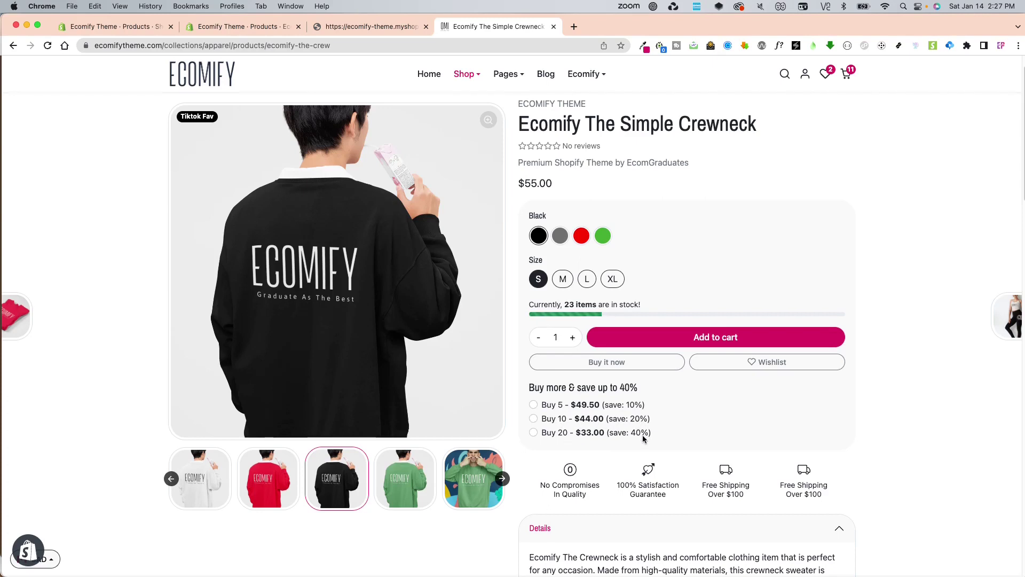
pyautogui.click(404, 25)
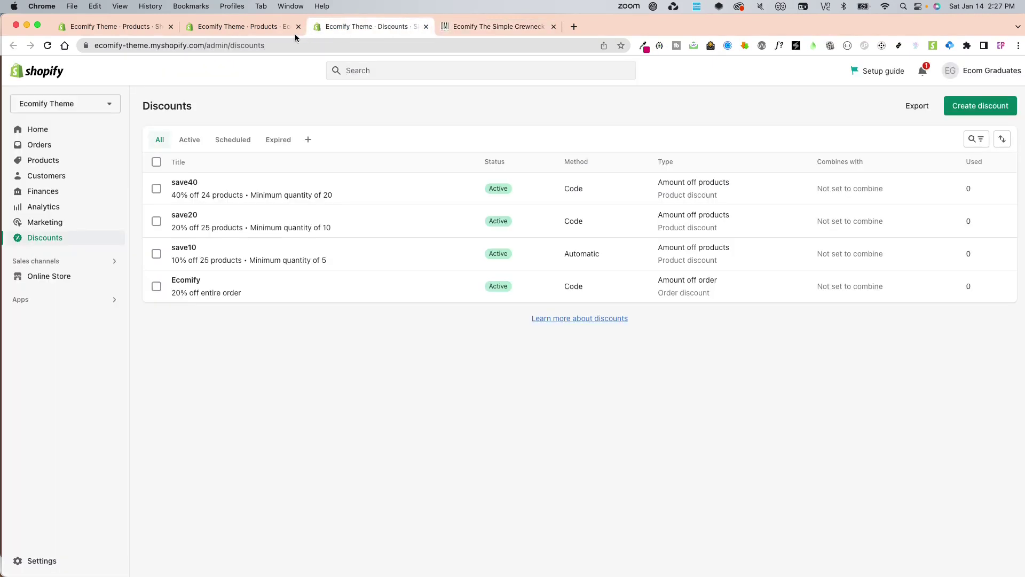
pyautogui.click(261, 27)
pyautogui.scroll(-10, 513, 470)
pyautogui.scroll(-10, 529, 473)
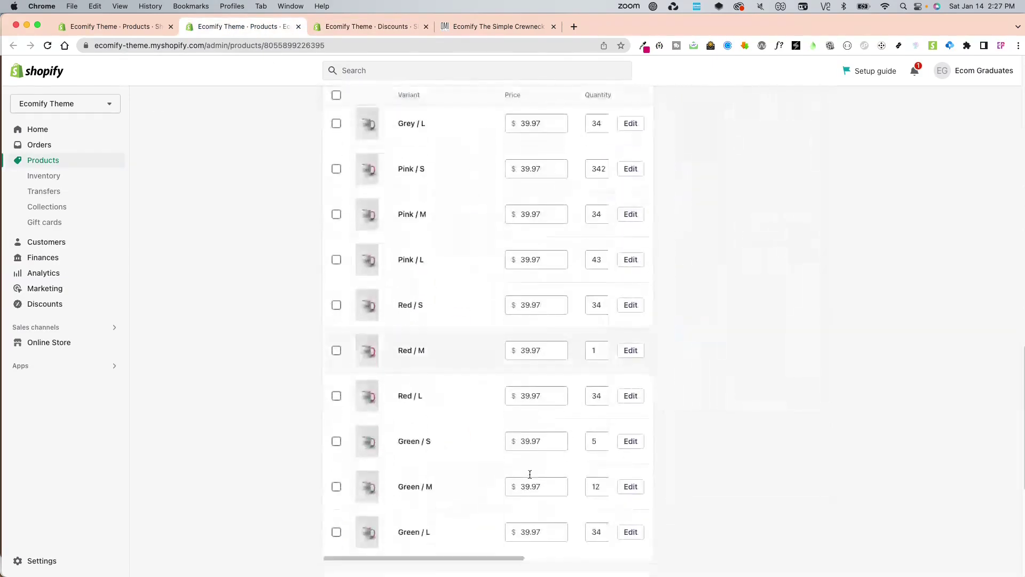
pyautogui.click(452, 433)
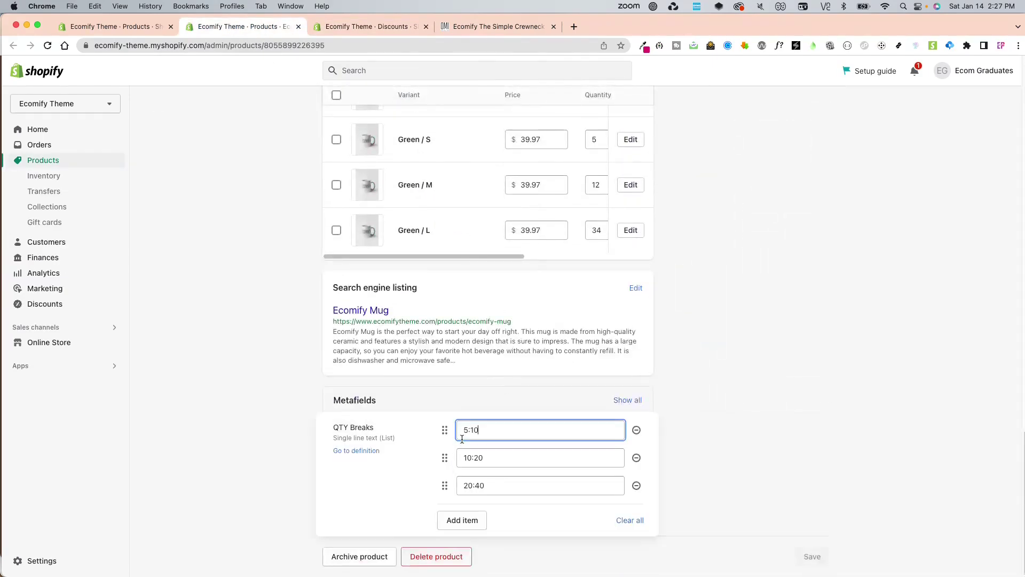
pyautogui.click(472, 27)
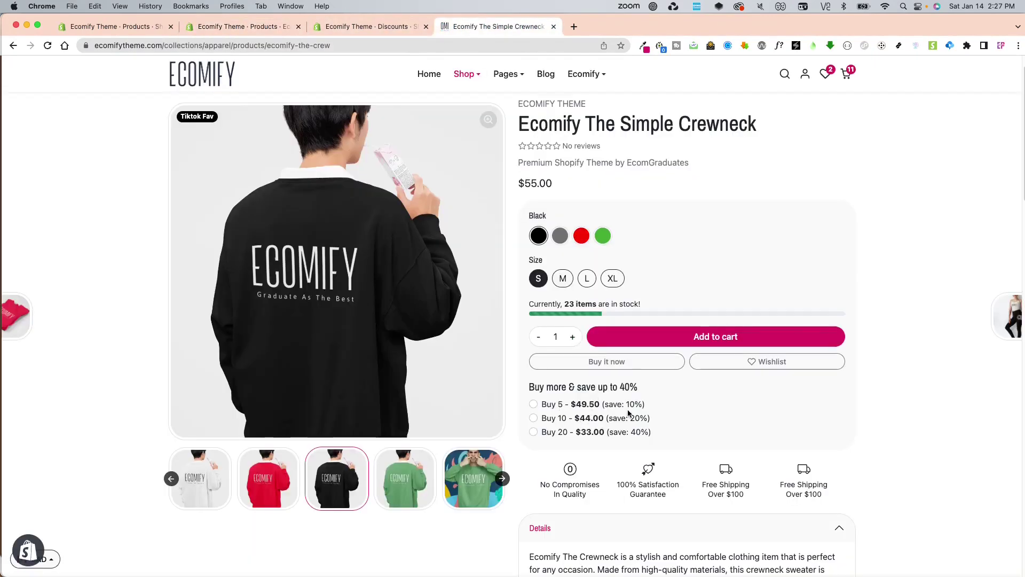
pyautogui.click(242, 22)
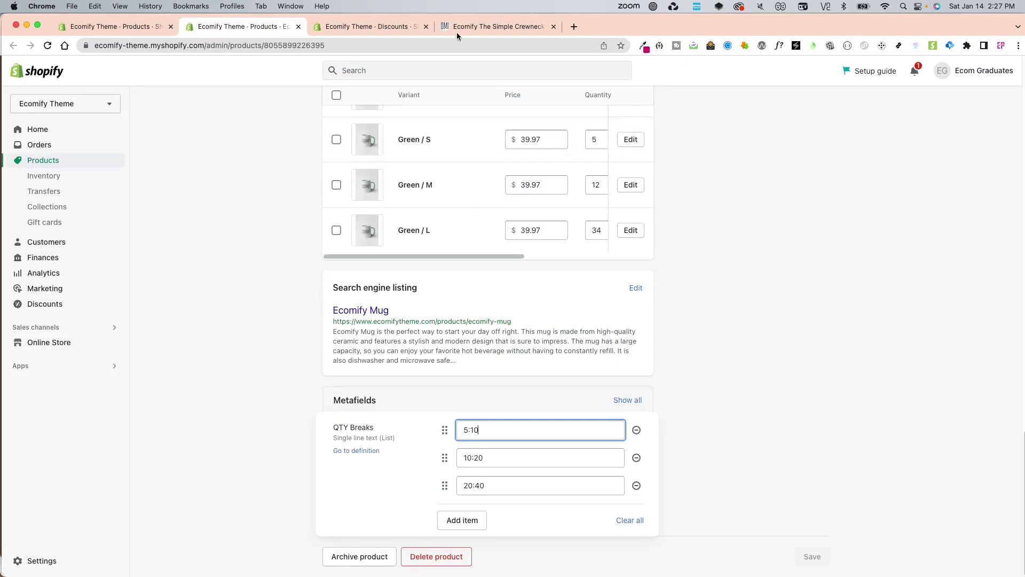
pyautogui.click(499, 26)
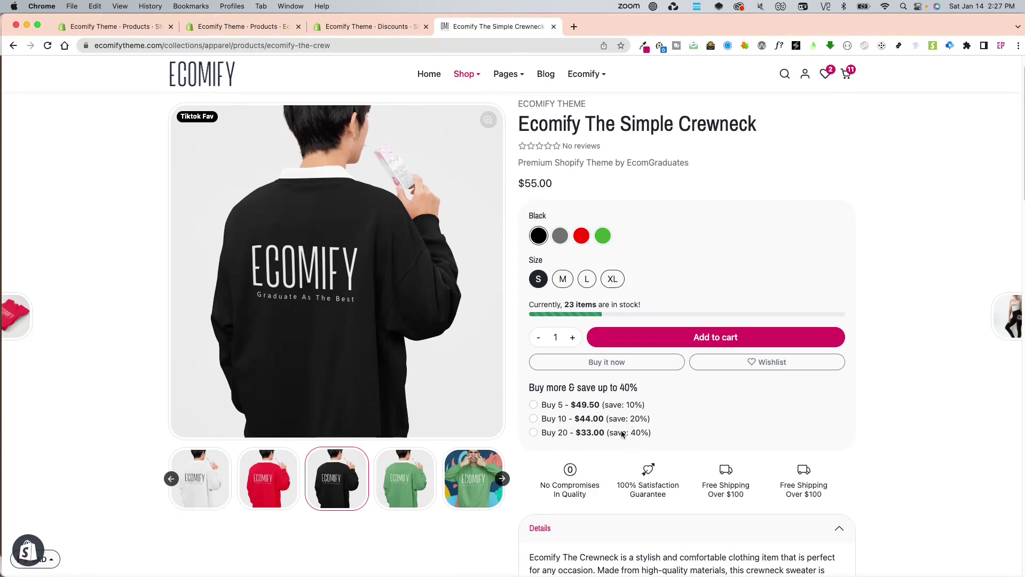
# Check each of the Ecomify Mug's QTY Breaks entries against the minimum quantities and percentages in the Discounts list.
pyautogui.click(243, 27)
pyautogui.click(470, 485)
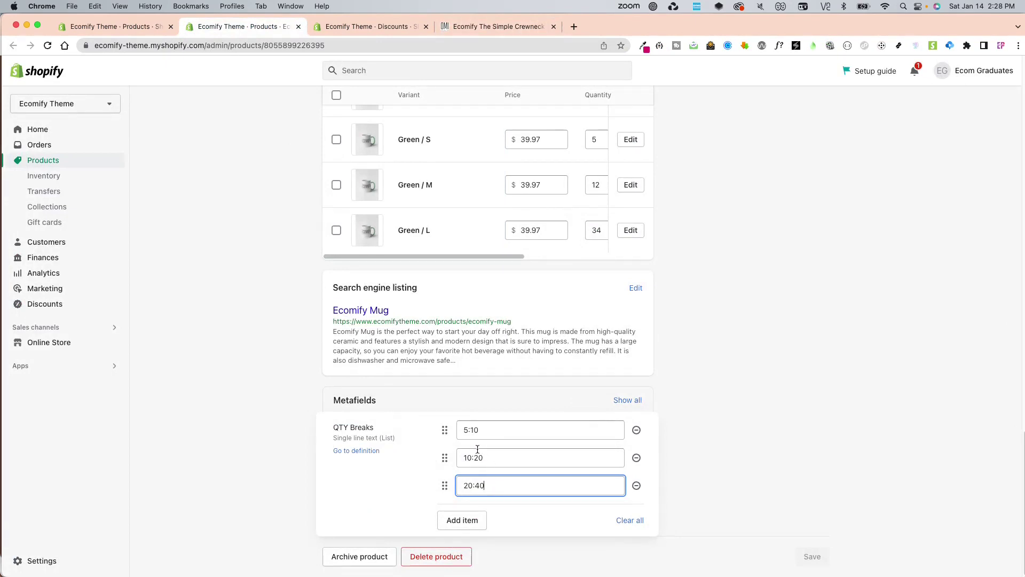
pyautogui.moveTo(468, 427); pyautogui.dragTo(468, 447)
pyautogui.click(477, 478)
pyautogui.click(271, 283)
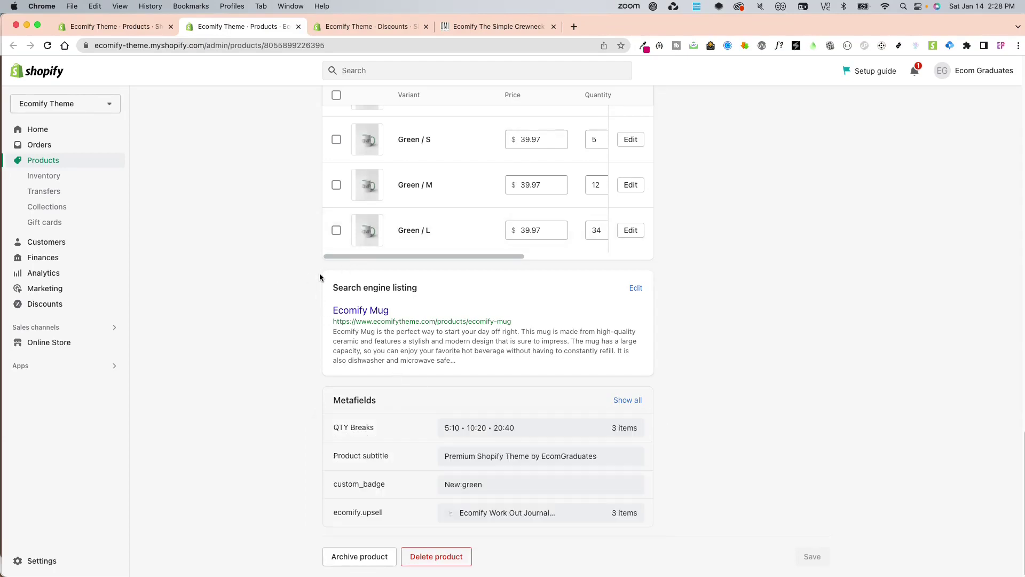
pyautogui.click(357, 28)
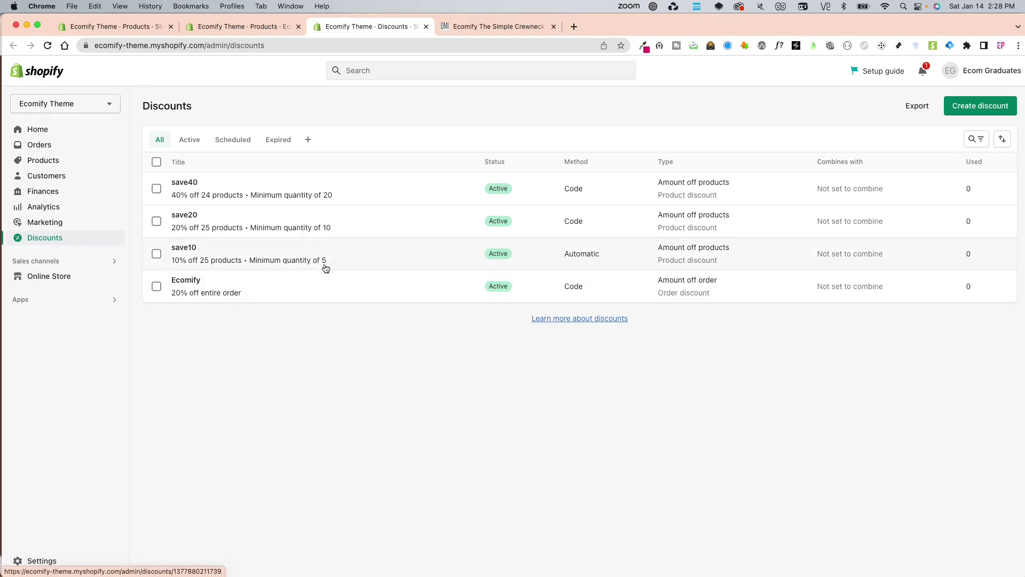
pyautogui.click(274, 26)
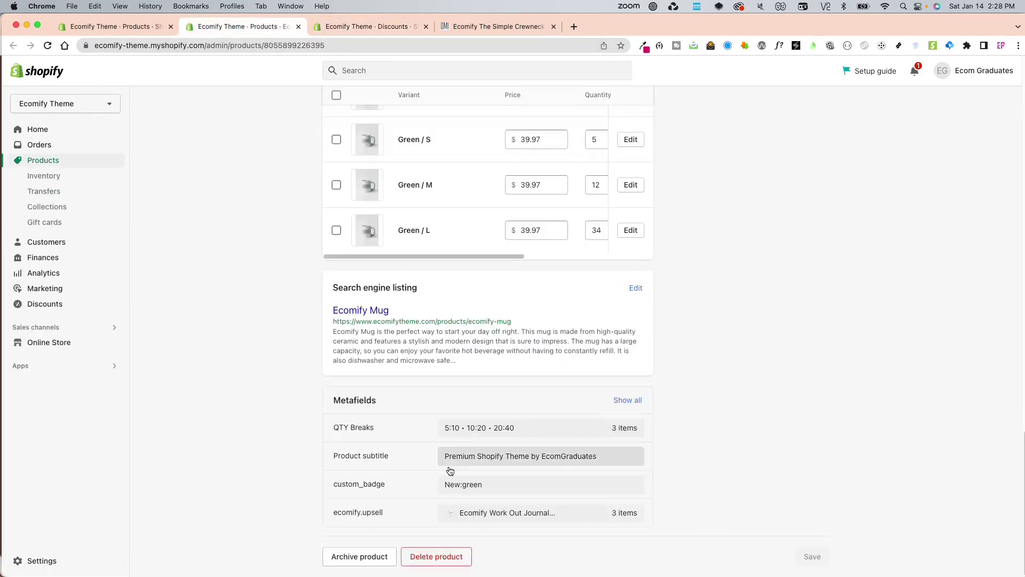
# Start a new automatic amount-off-order discount titled save50 with a value of 50%.
pyautogui.click(355, 26)
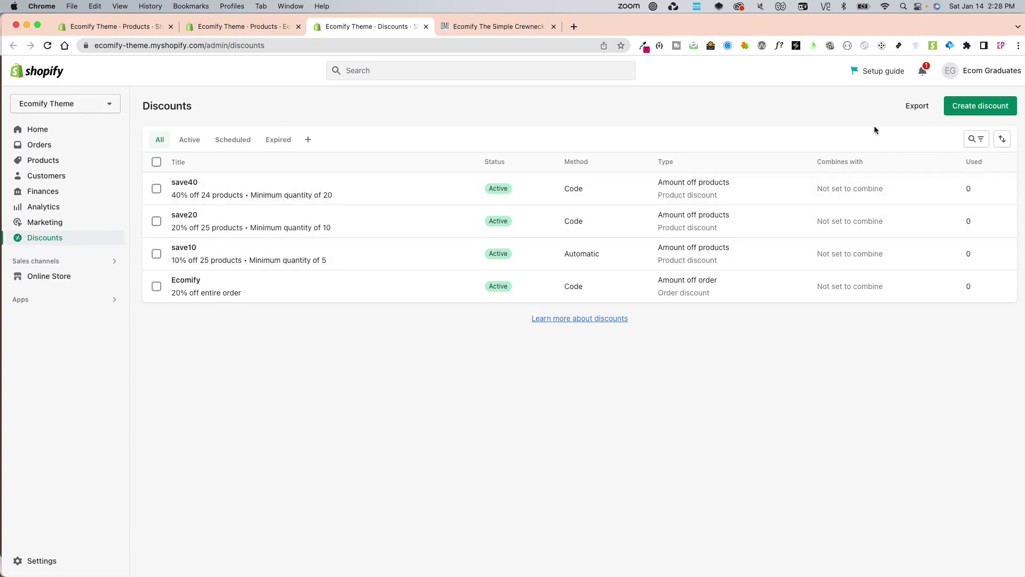
pyautogui.click(975, 106)
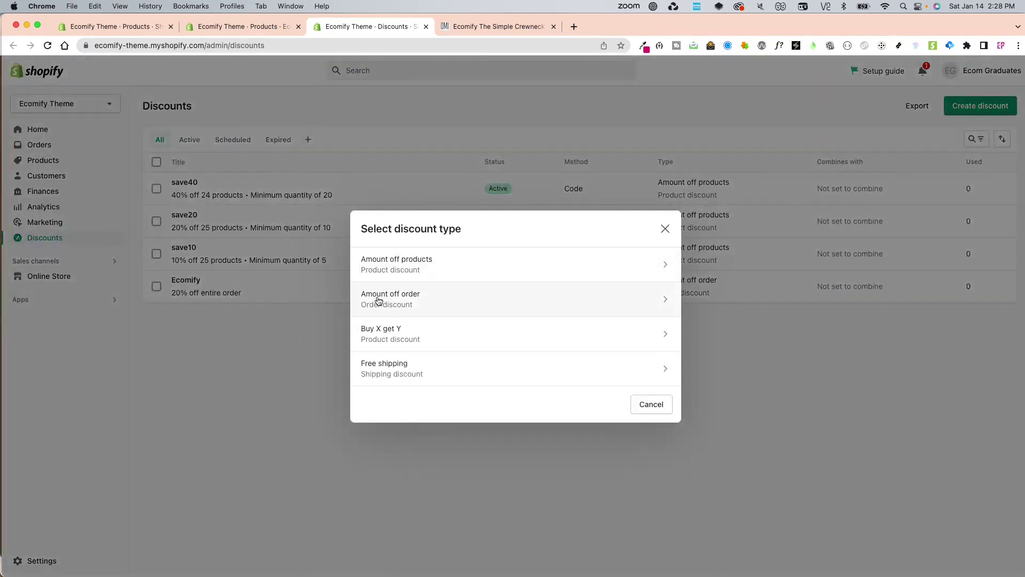
pyautogui.click(412, 303)
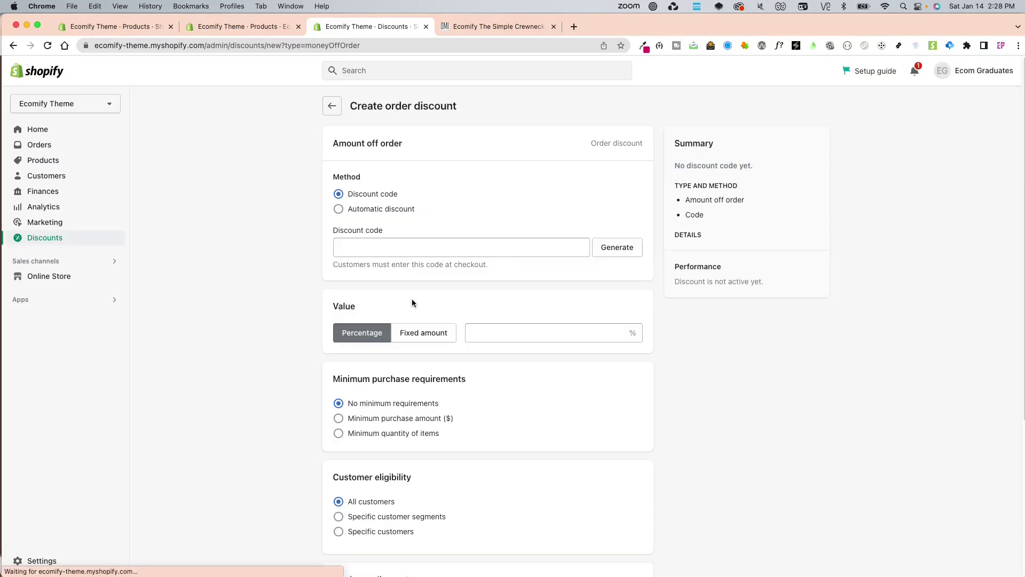
pyautogui.click(370, 208)
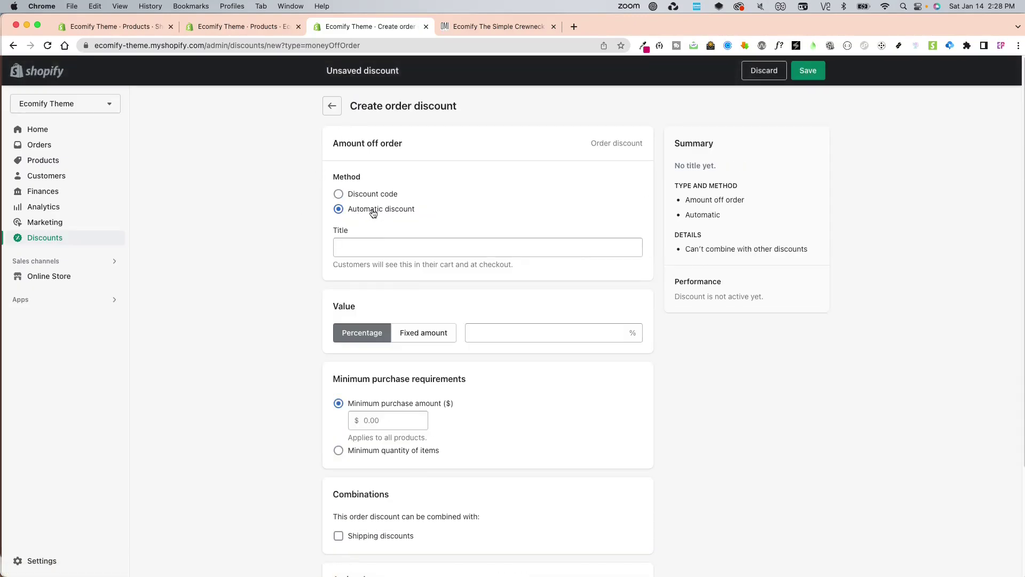
pyautogui.click(362, 246)
pyautogui.write('save50')
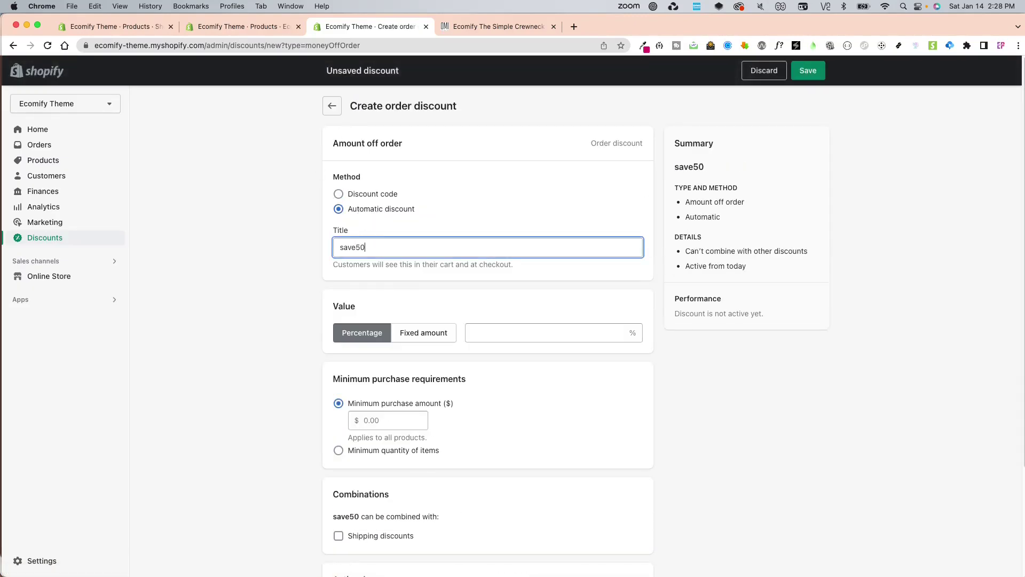
pyautogui.click(529, 335)
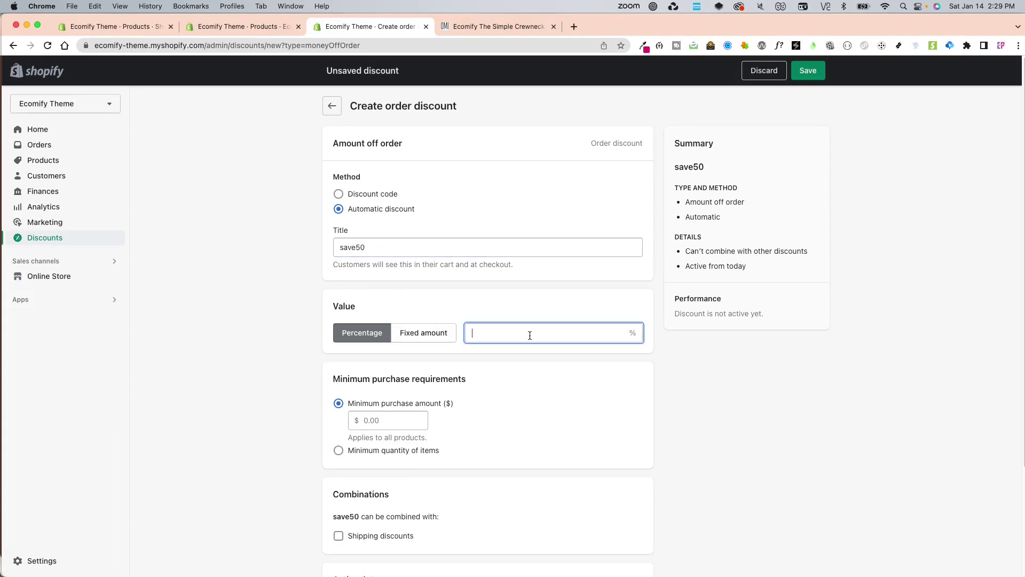
pyautogui.write('50')
pyautogui.click(567, 459)
# Require a minimum quantity of 40 items for the save50 discount and save it.
pyautogui.scroll(-3, 567, 460)
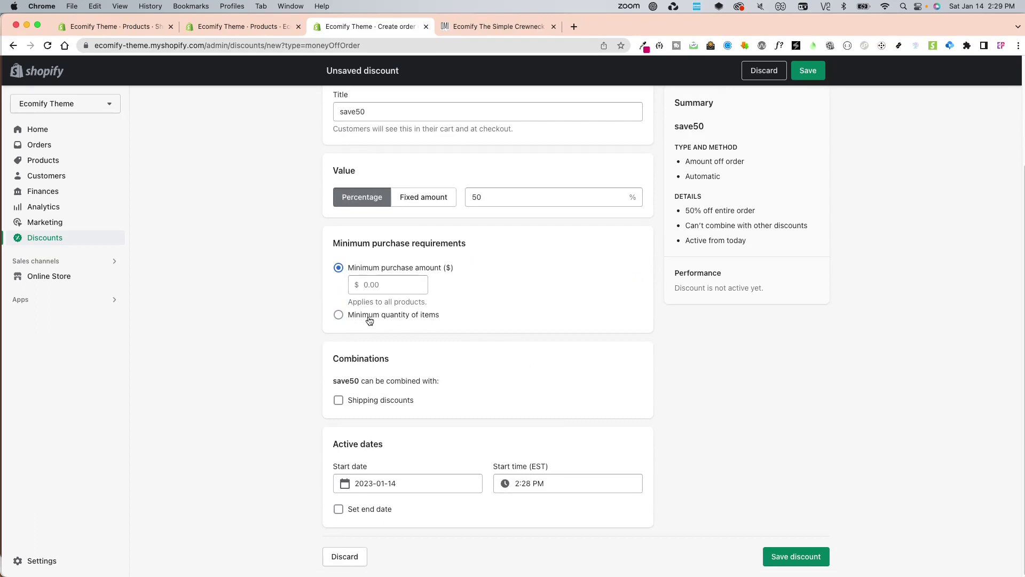
pyautogui.click(411, 319)
pyautogui.click(378, 301)
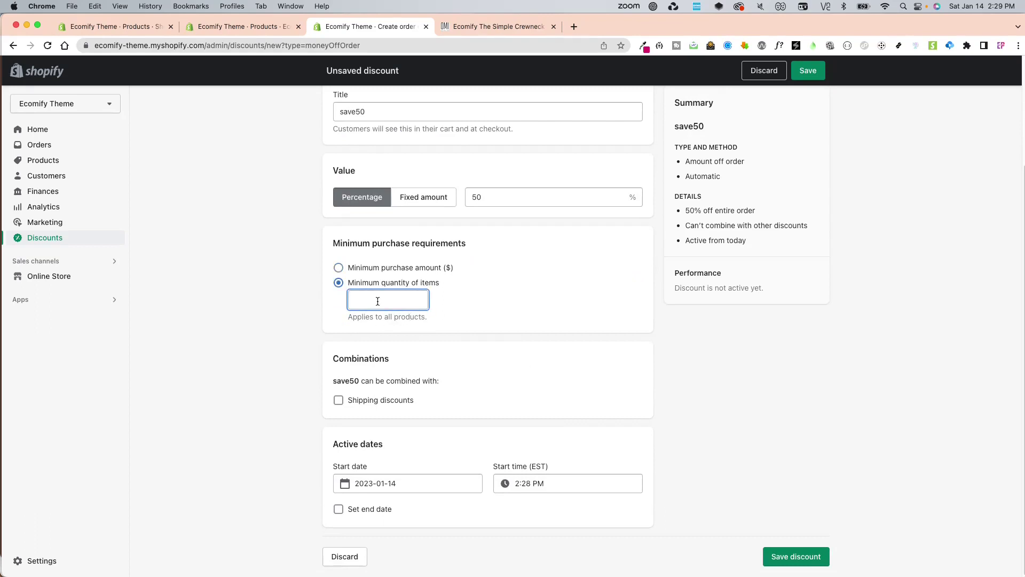
pyautogui.write('40')
pyautogui.click(276, 354)
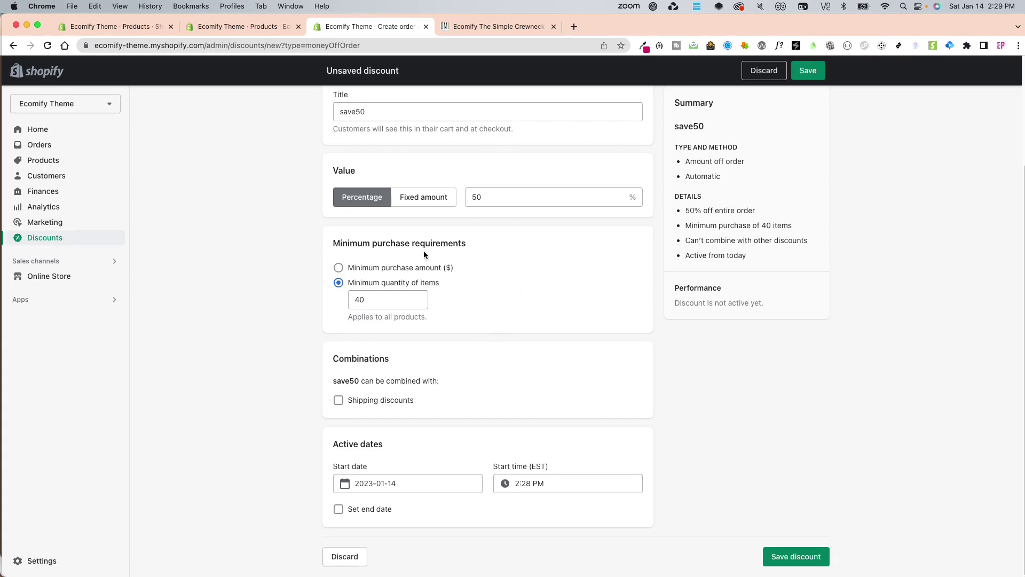
pyautogui.click(802, 557)
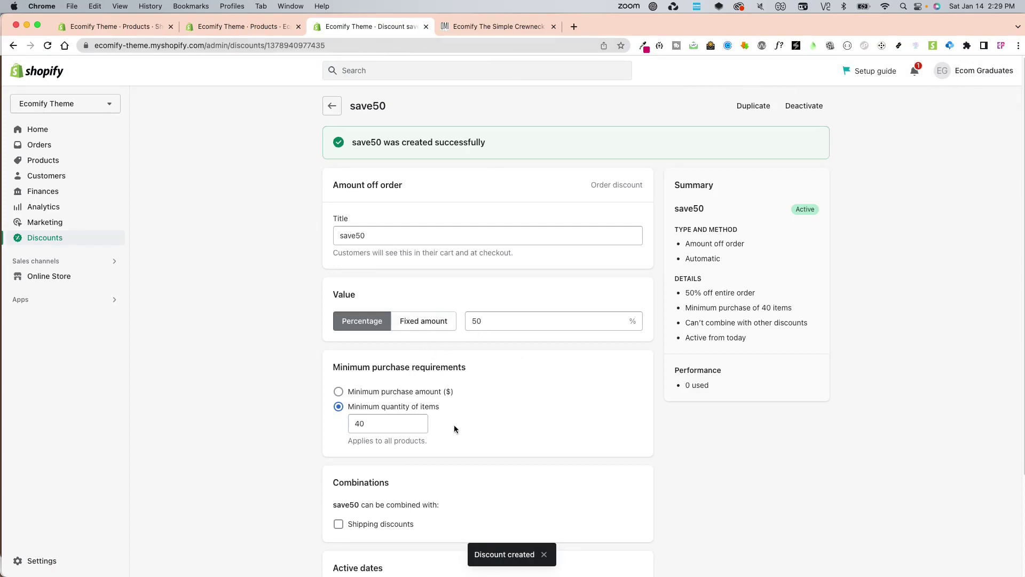
# Add the entry 40:50 to the Ecomify Mug's QTY Breaks metafield, matching the save50 discount, and save the product.
pyautogui.click(241, 27)
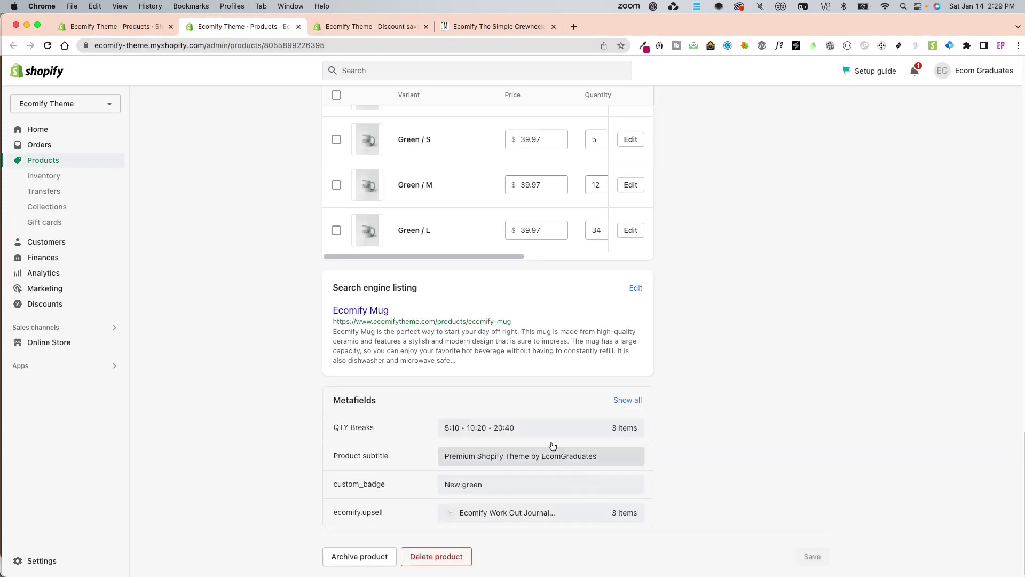
pyautogui.click(528, 427)
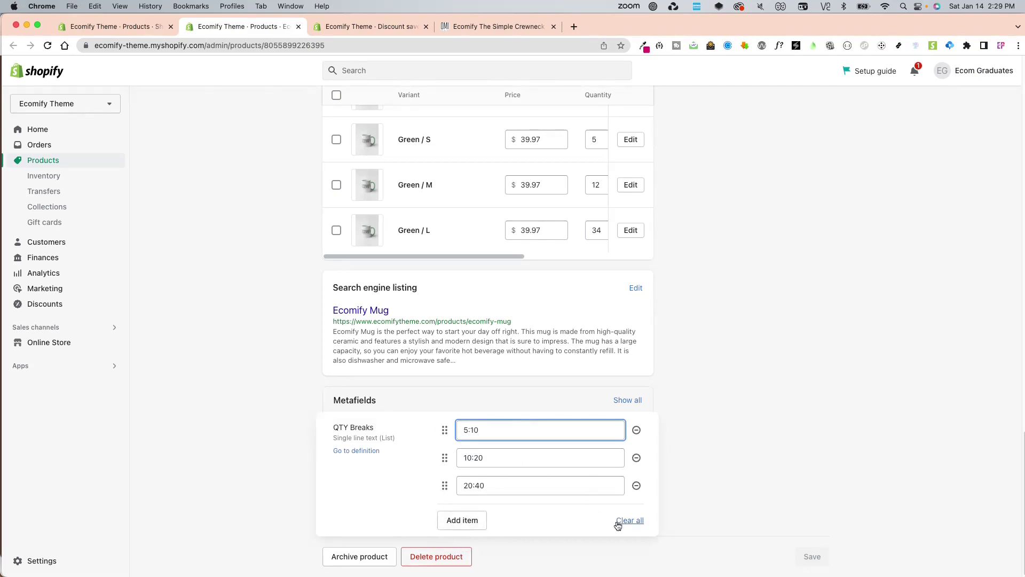
pyautogui.click(449, 521)
pyautogui.click(368, 27)
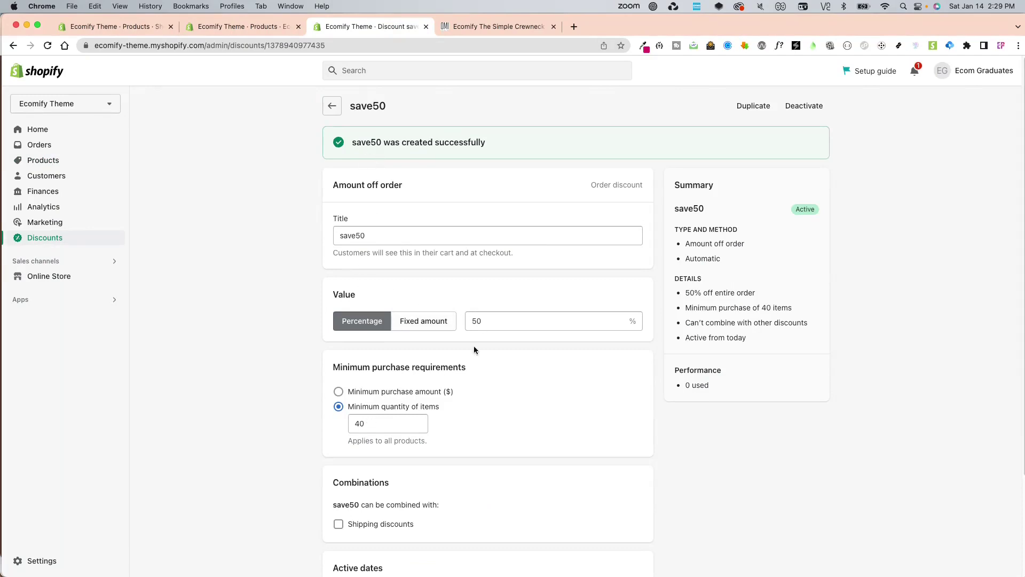
pyautogui.click(270, 27)
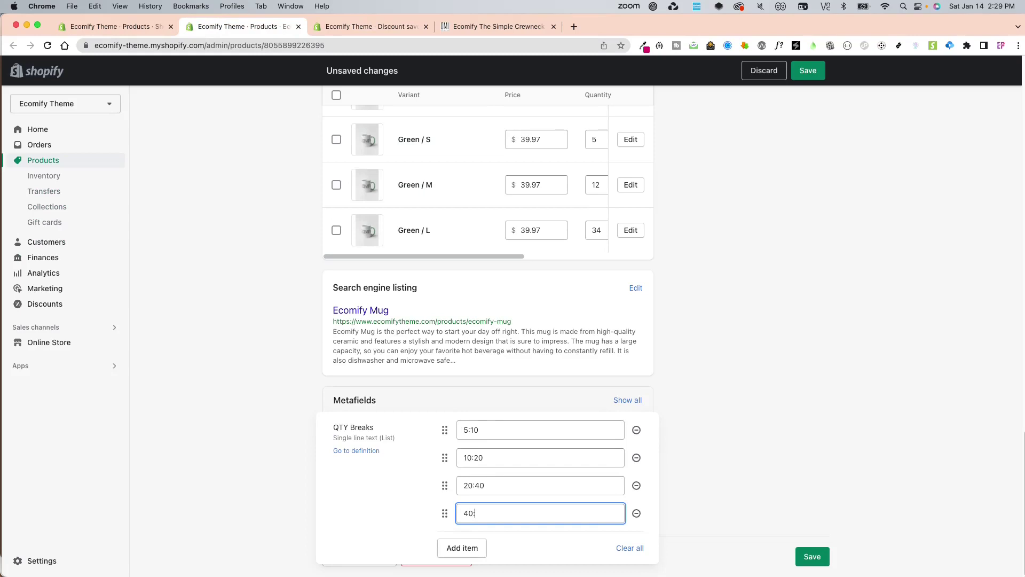
pyautogui.click(822, 496)
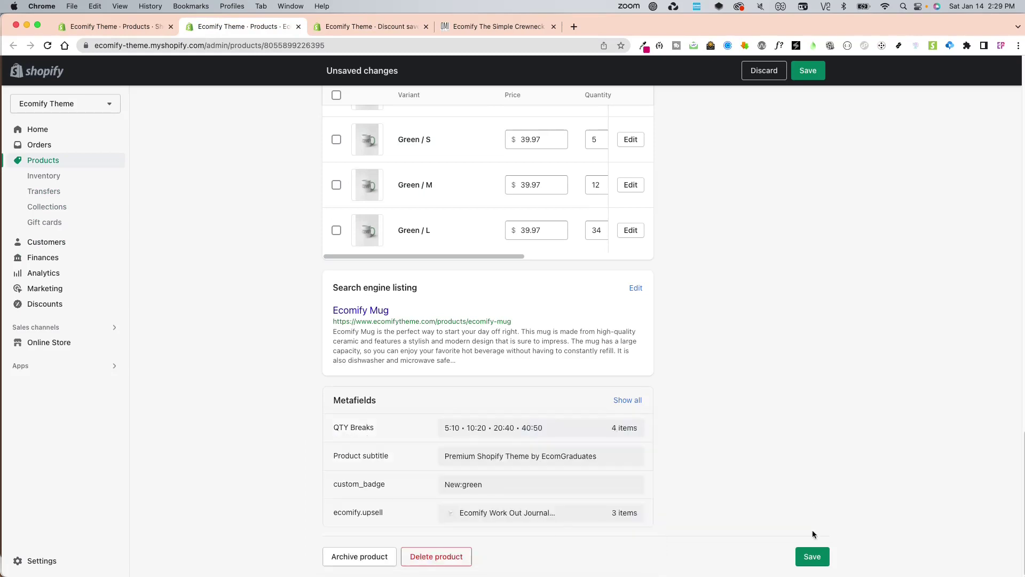
pyautogui.click(812, 557)
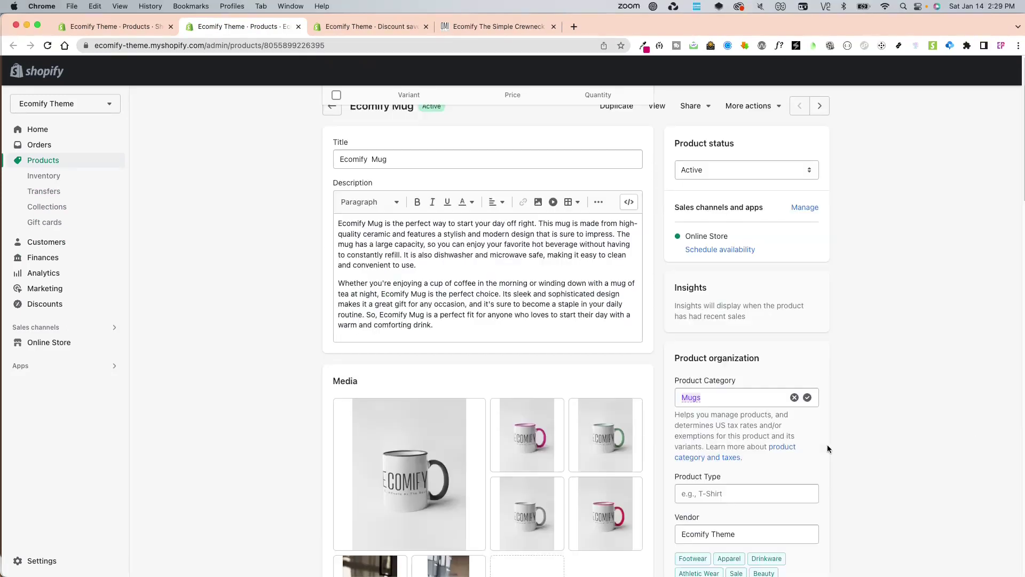
# View the Ecomify Mug's storefront page and remove every product from the cart.
pyautogui.click(654, 106)
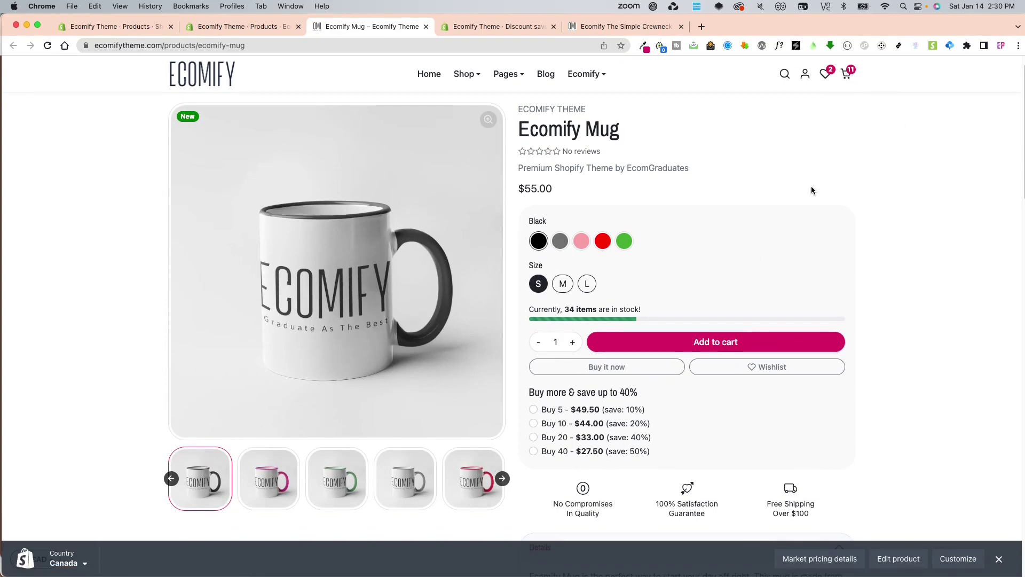
pyautogui.click(846, 76)
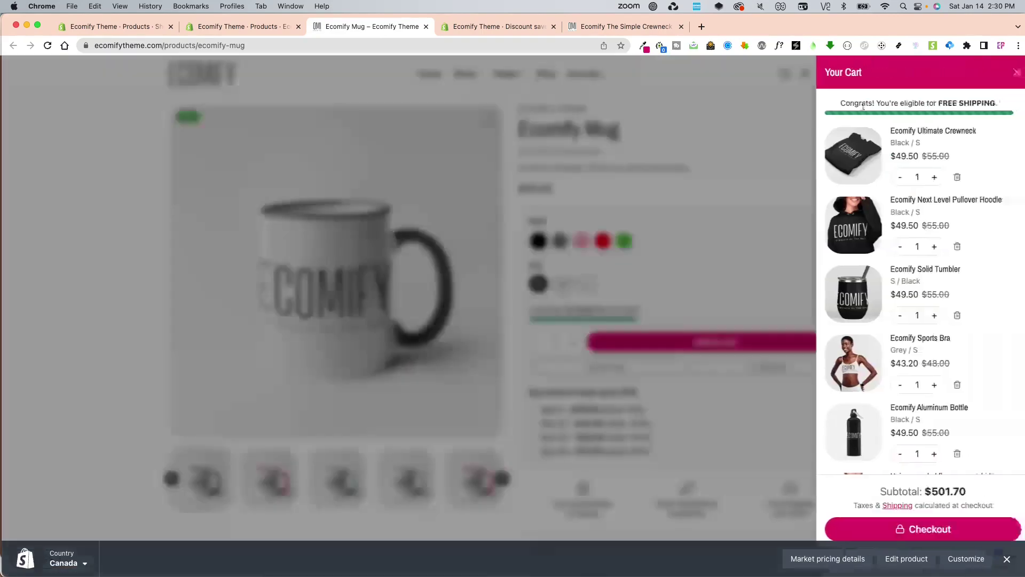
pyautogui.click(957, 179)
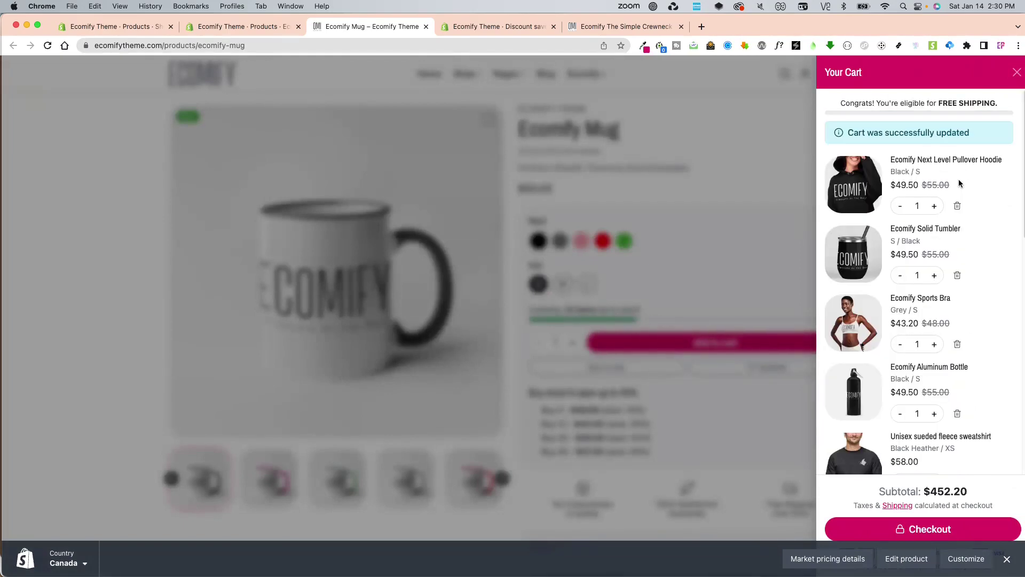
pyautogui.click(957, 206)
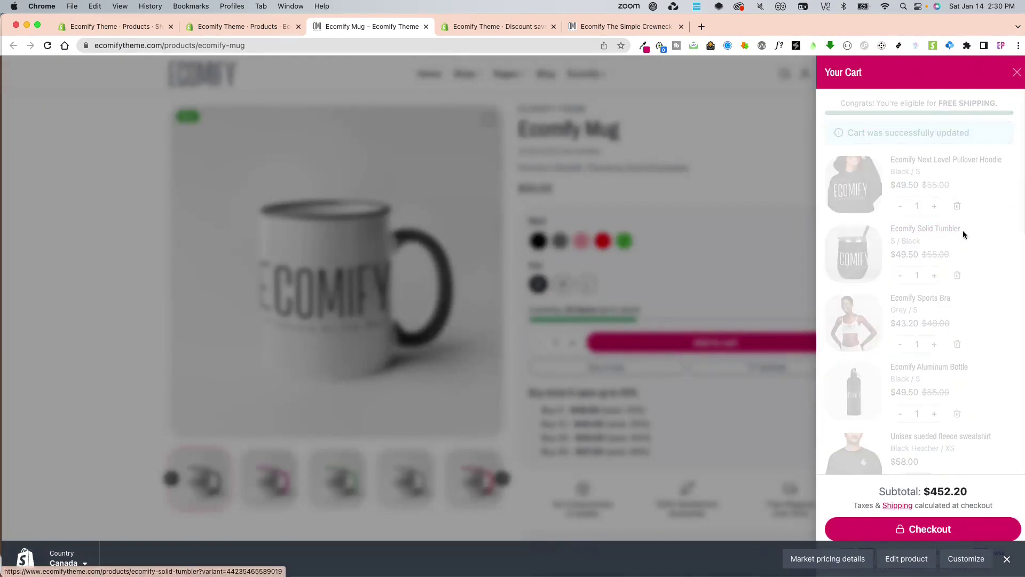
pyautogui.click(955, 206)
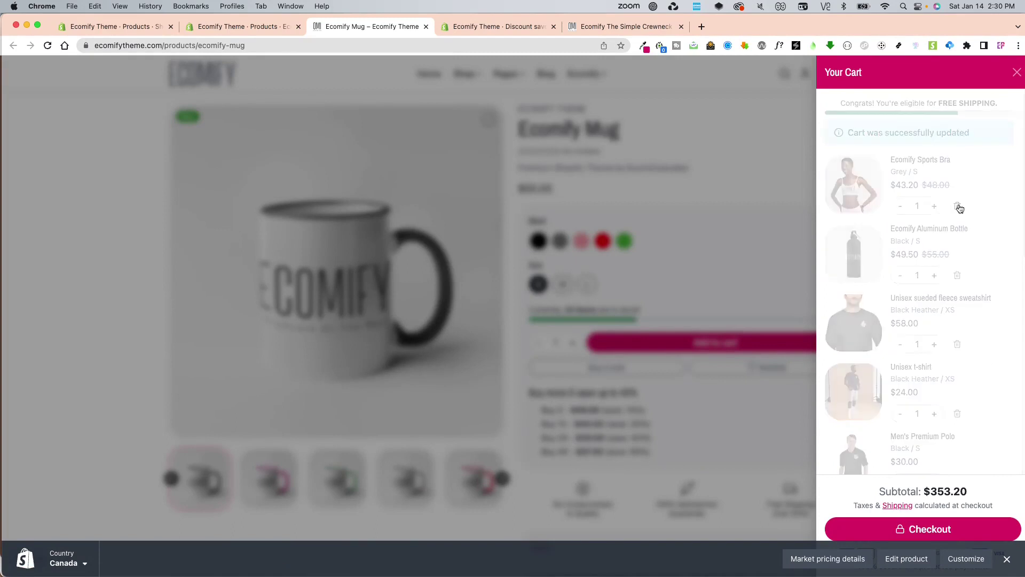
pyautogui.click(957, 208)
pyautogui.click(957, 208)
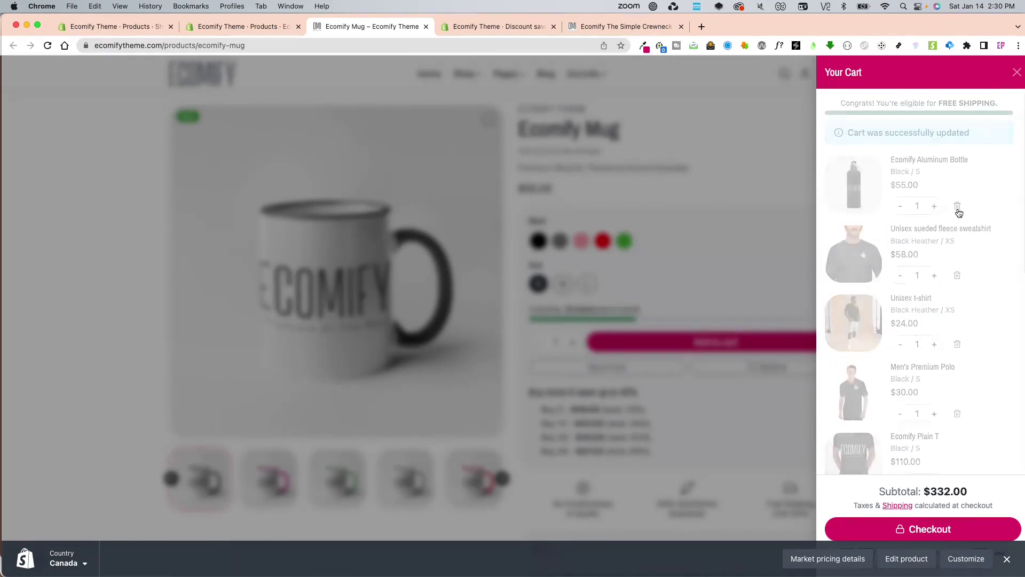
pyautogui.click(957, 208)
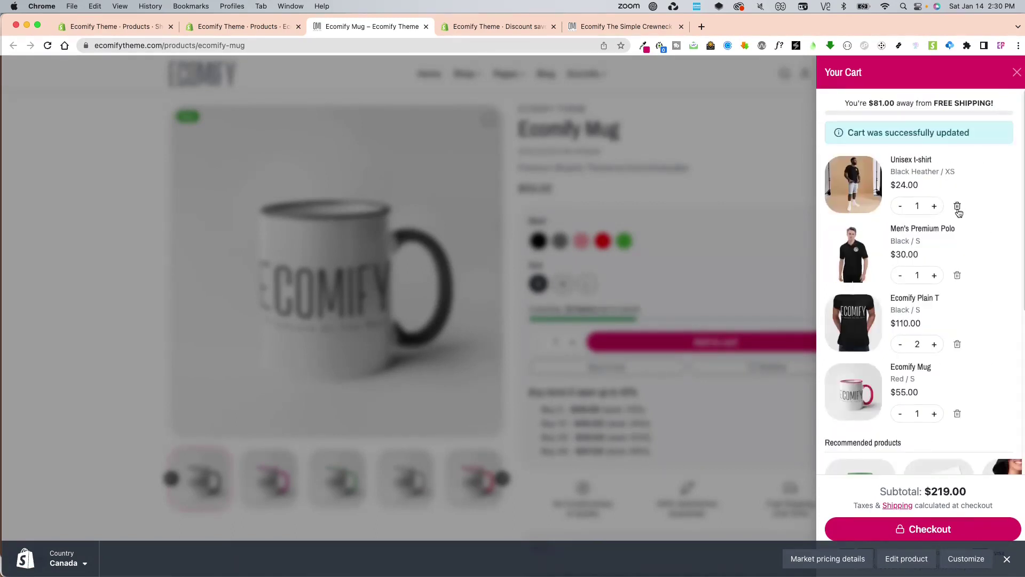
pyautogui.click(958, 208)
pyautogui.click(957, 208)
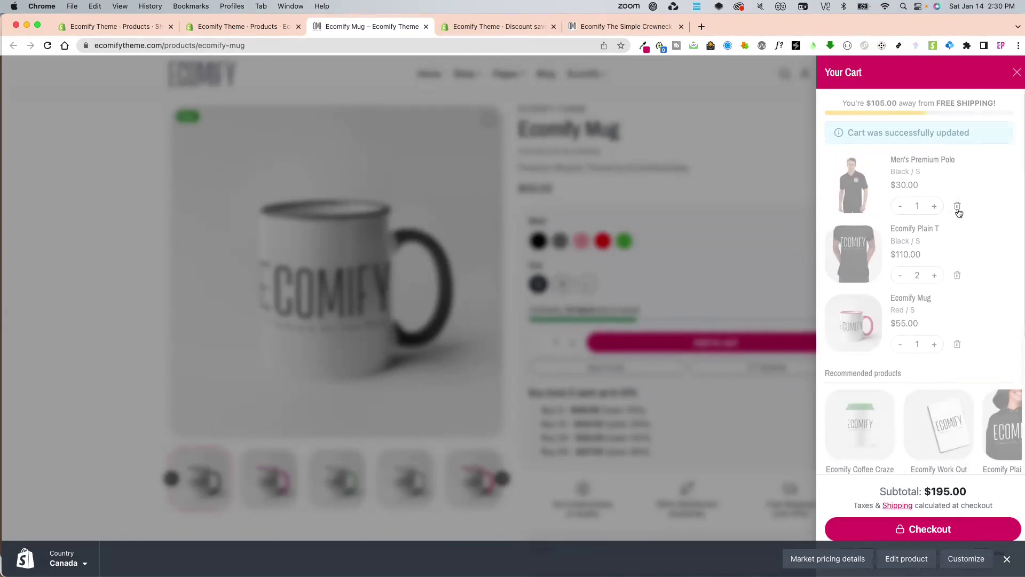
pyautogui.click(958, 208)
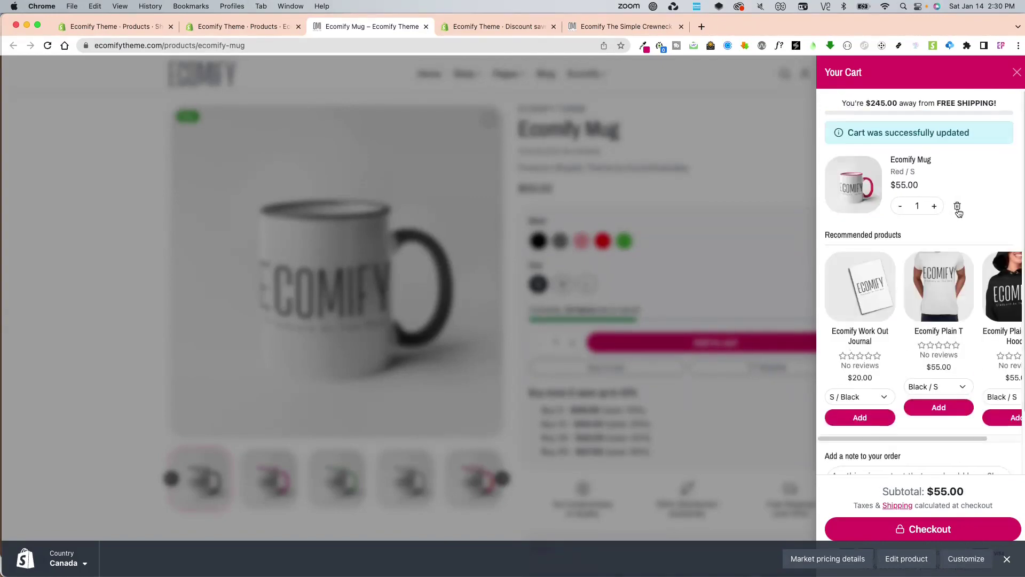
pyautogui.click(958, 211)
pyautogui.click(762, 194)
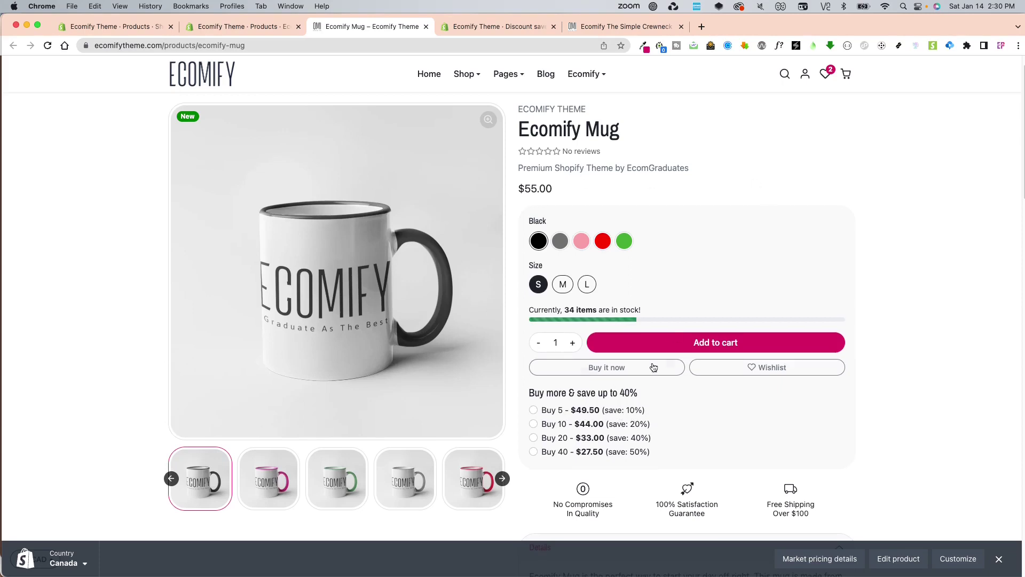
# Add Ecomify Mugs to the cart with the Buy 5 quantity break, dismissing the upsell offer and closing the cart.
pyautogui.click(535, 410)
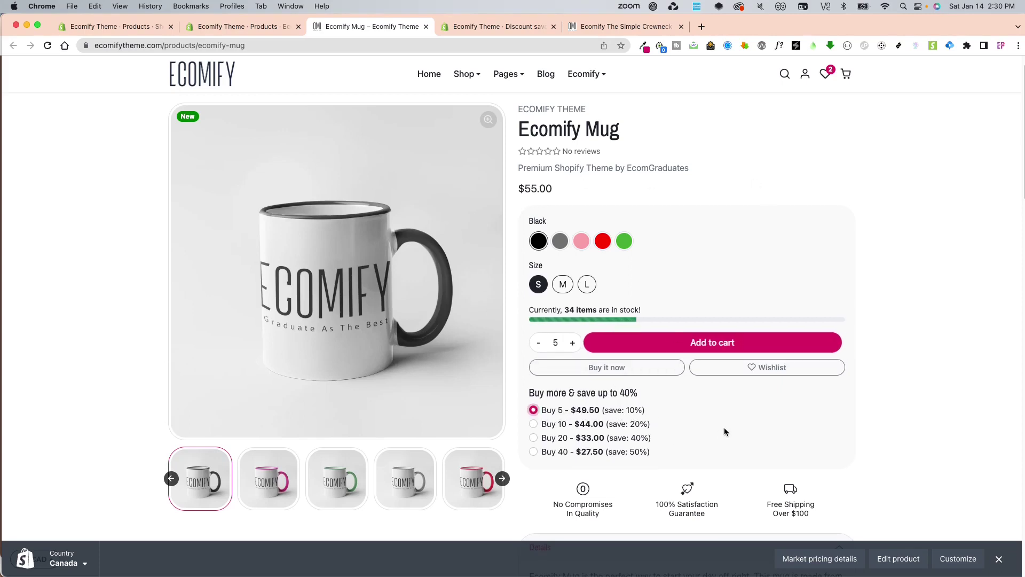
pyautogui.click(714, 342)
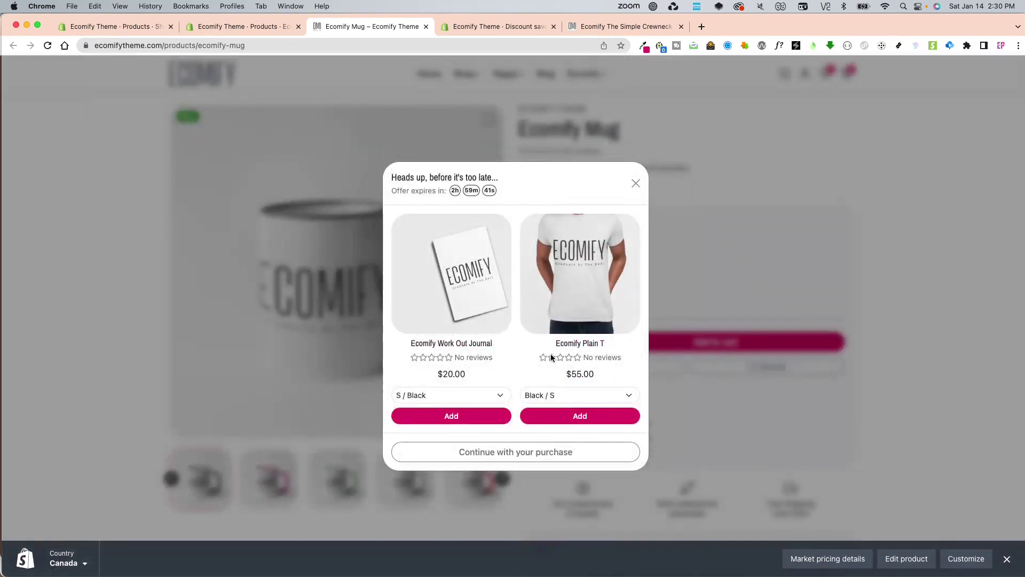
pyautogui.click(635, 185)
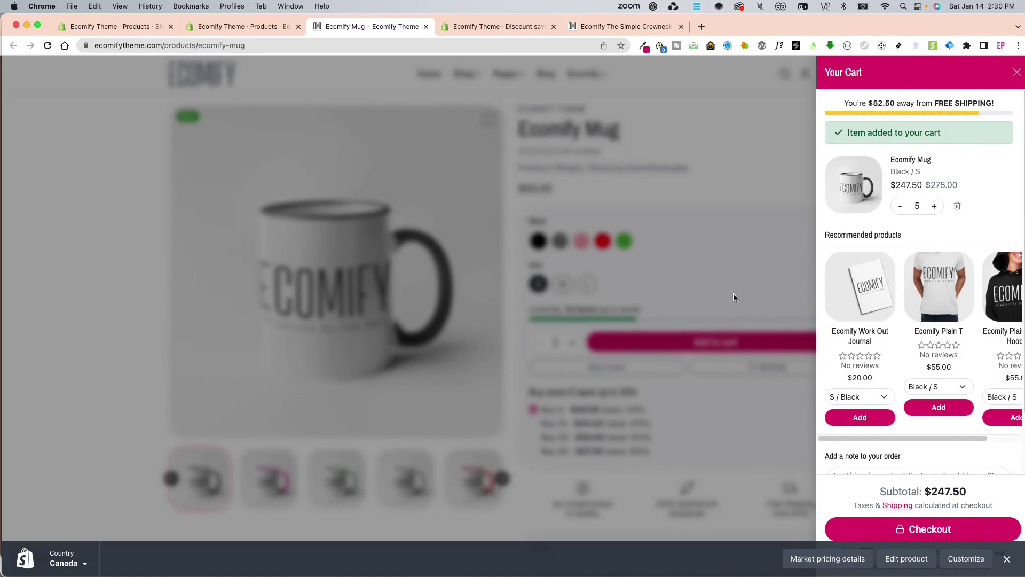
pyautogui.click(685, 422)
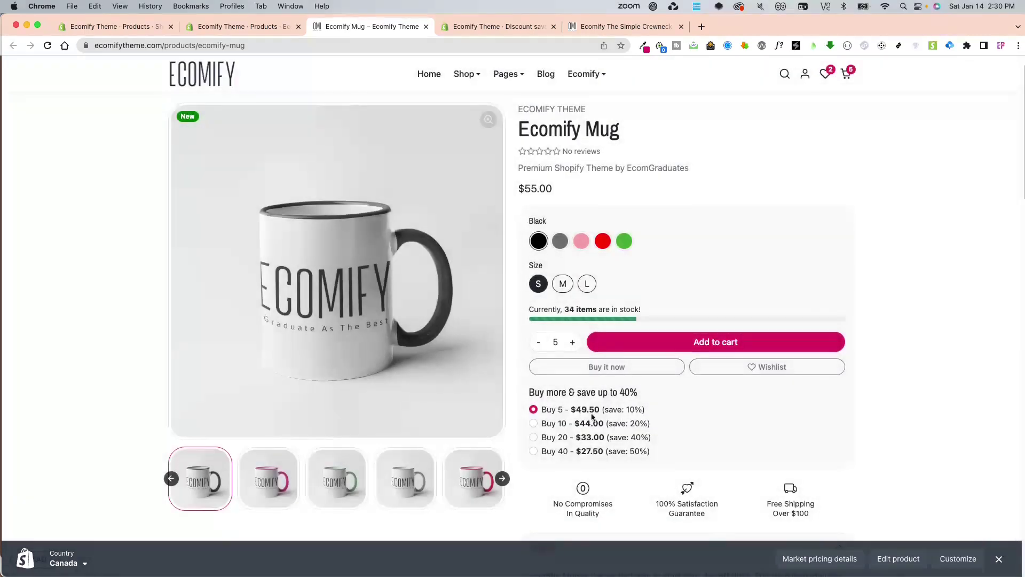
# Open the cart and multiply 55.00 by 5 in Calculator to check the mug line's undiscounted price.
pyautogui.click(844, 75)
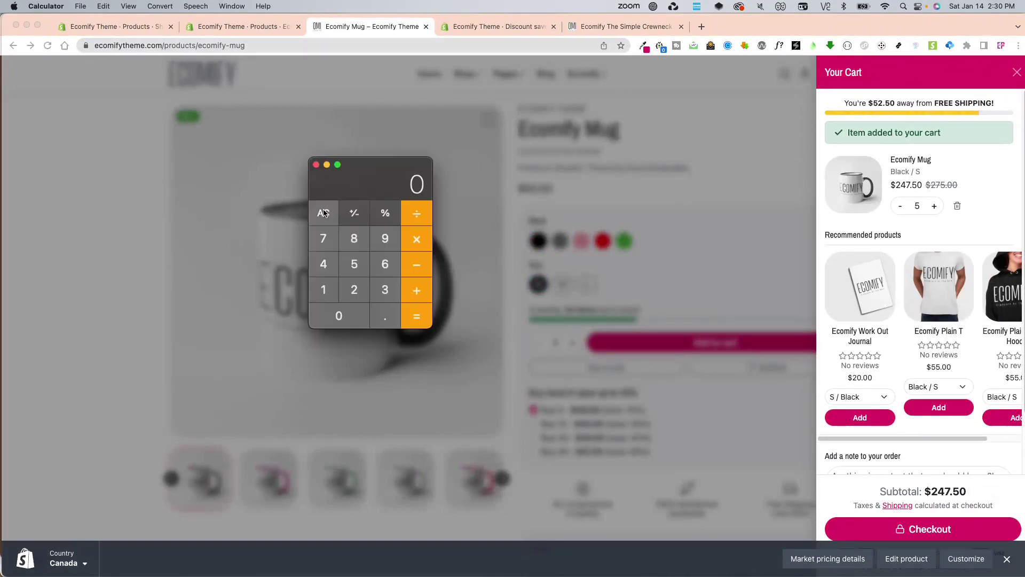
pyautogui.moveTo(378, 169); pyautogui.dragTo(437, 171)
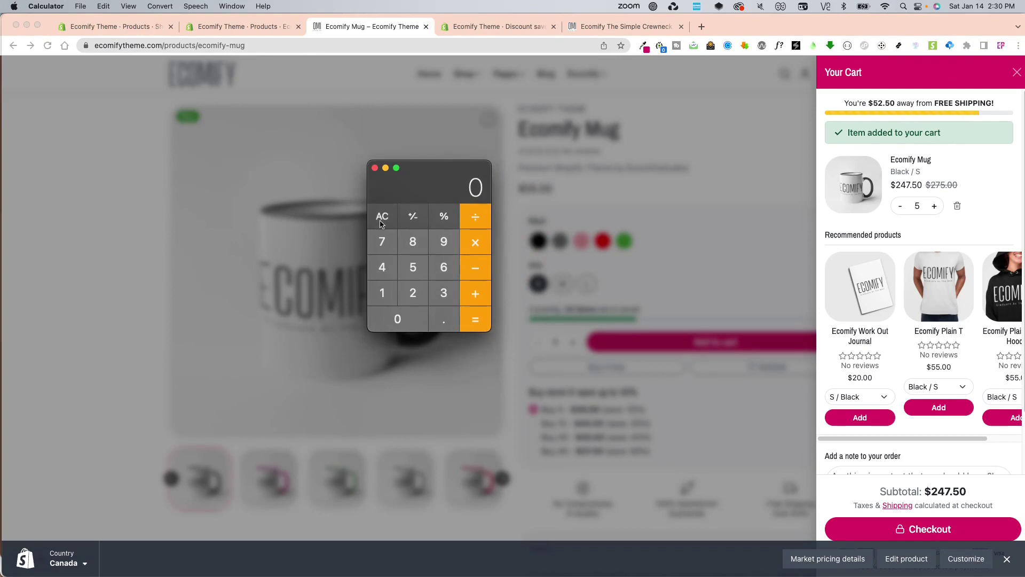
pyautogui.write('55.00*5=')
pyautogui.click(604, 392)
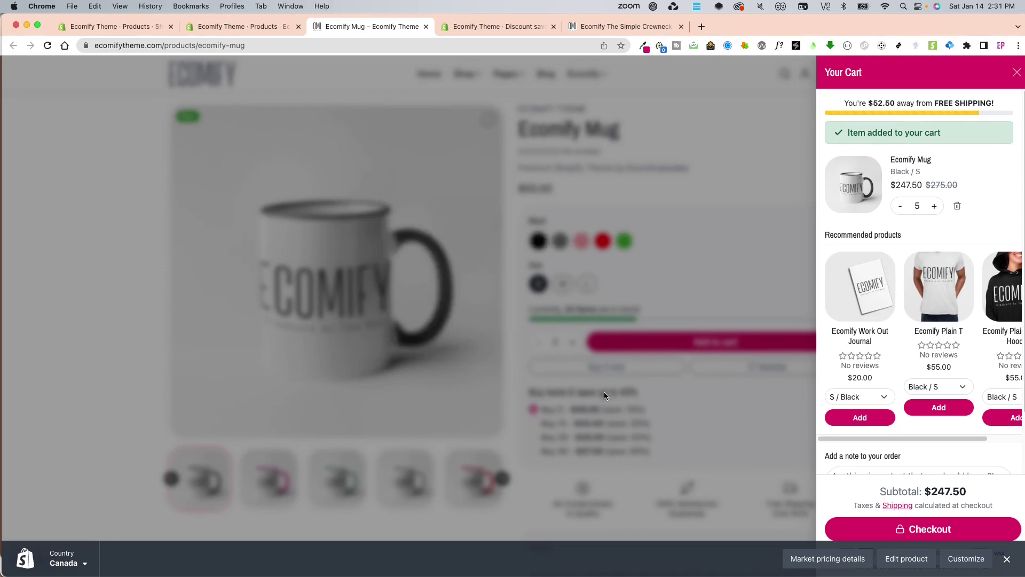
pyautogui.click(598, 400)
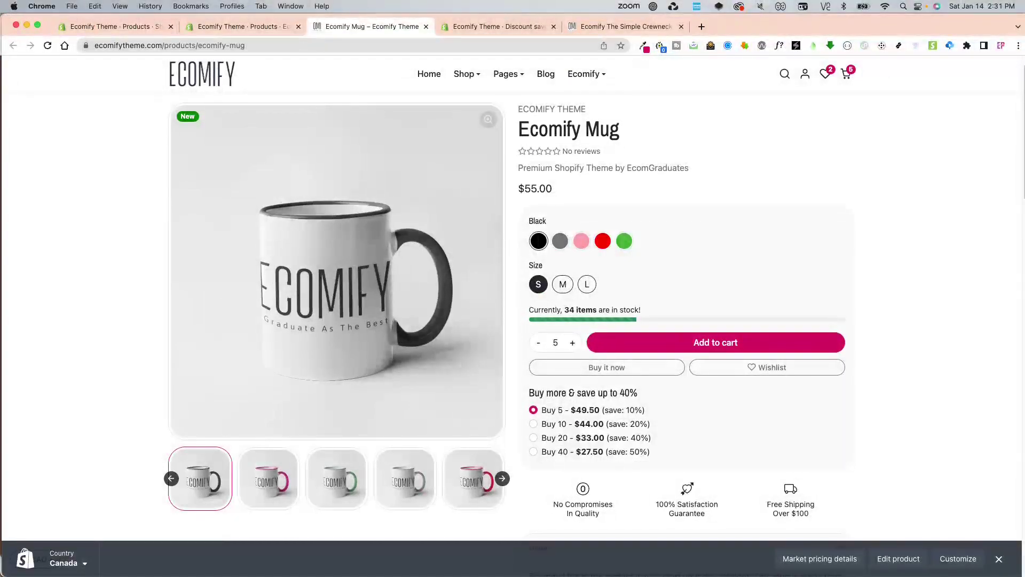
# Multiply the Buy 5 unit price of 49.50 by 5 in Calculator.
pyautogui.press('super+Tab')
pyautogui.click(394, 216)
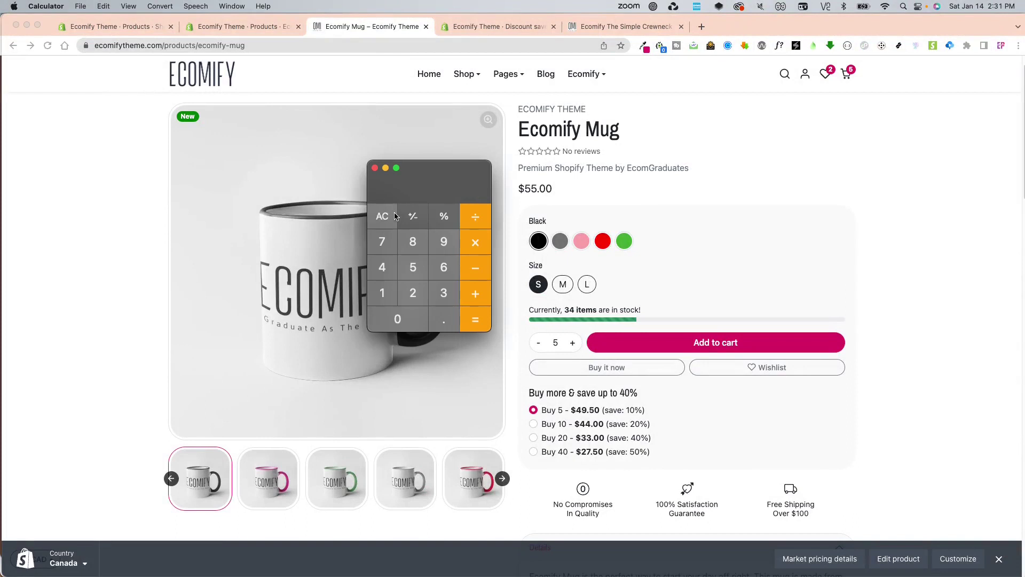
pyautogui.write('49.50')
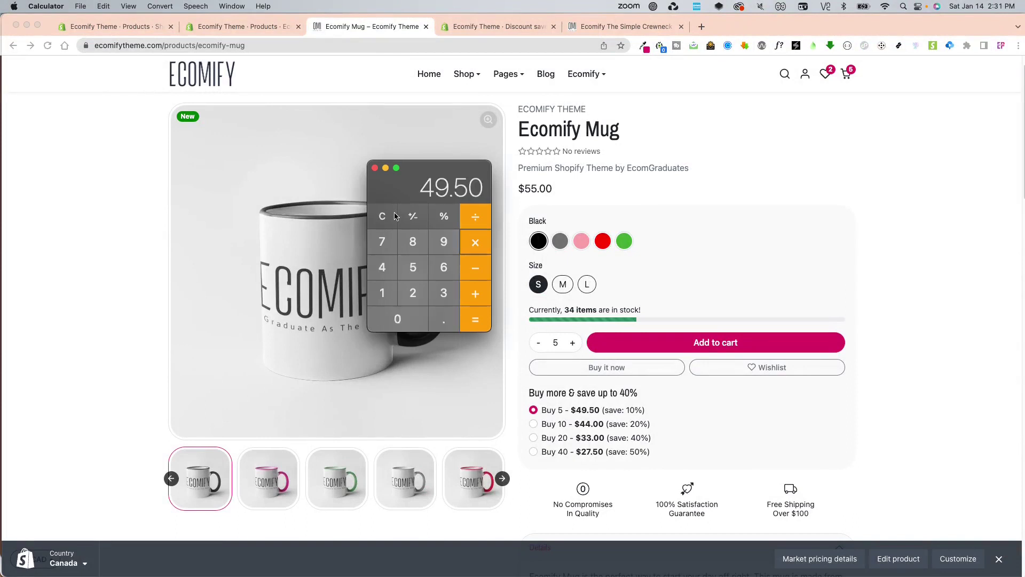
pyautogui.write('*5=')
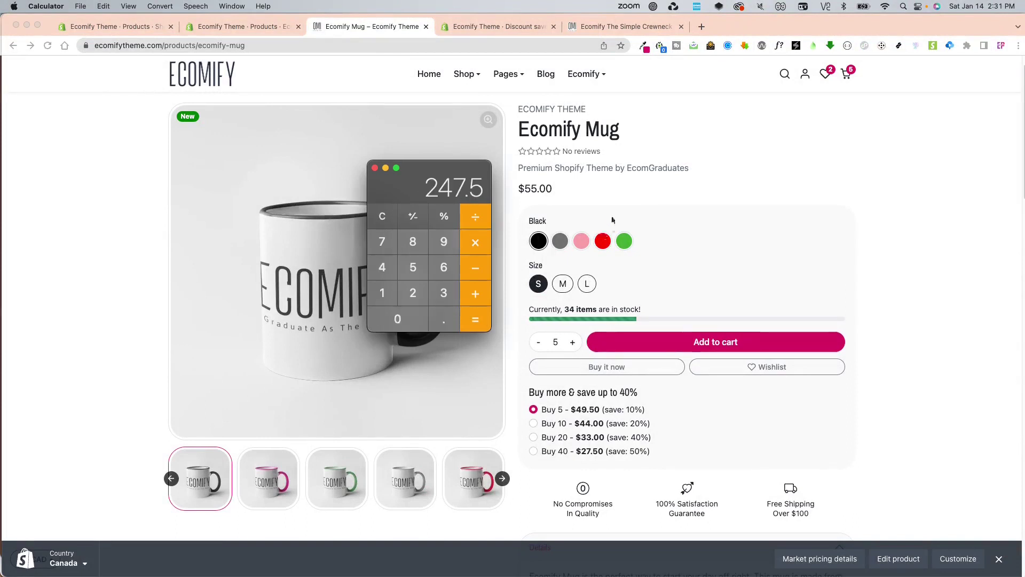
# Compare the calculated amount with the cart's subtotal, hiding the storefront's admin preview bar.
pyautogui.press('super+Tab')
pyautogui.click(846, 74)
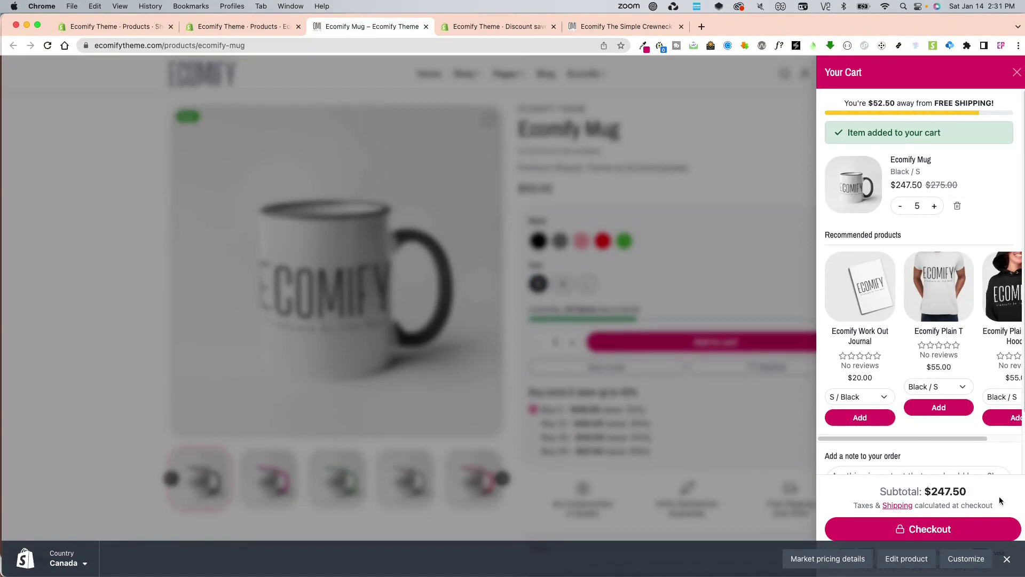
pyautogui.click(1006, 559)
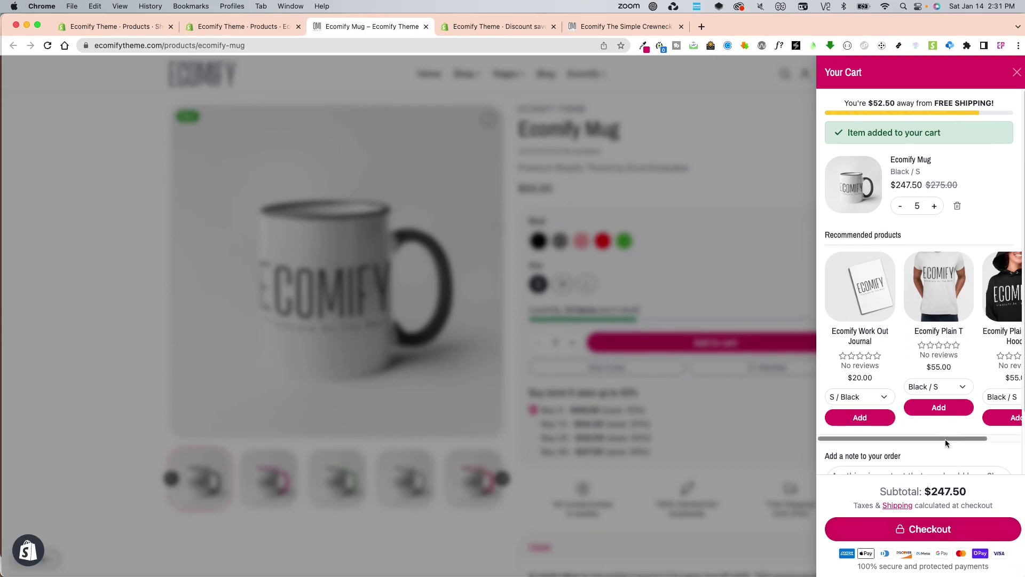
pyautogui.click(706, 245)
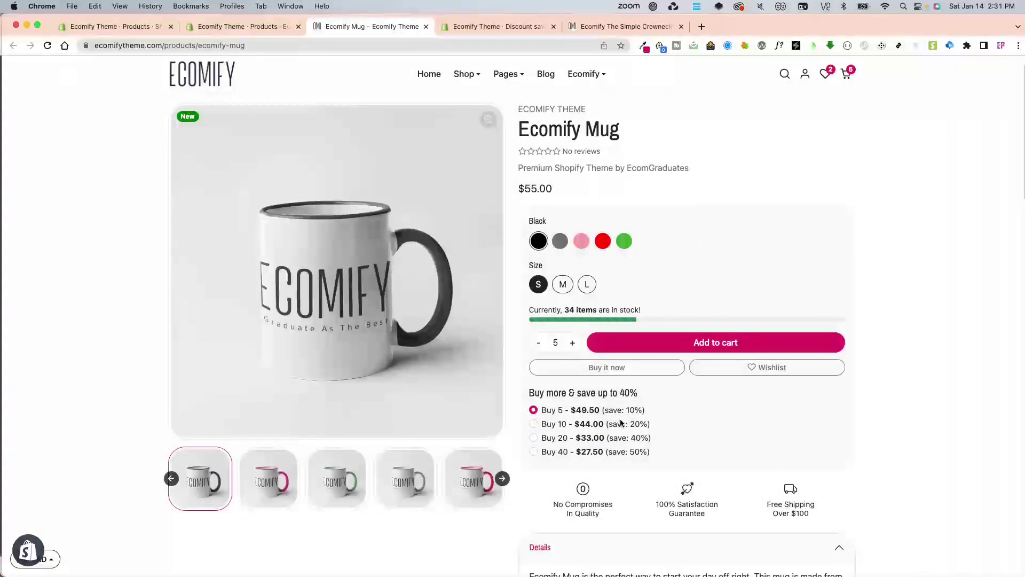
# Try the Buy 10 and Buy 20 quantity breaks, and manually lower the mug quantity to 6.
pyautogui.click(557, 423)
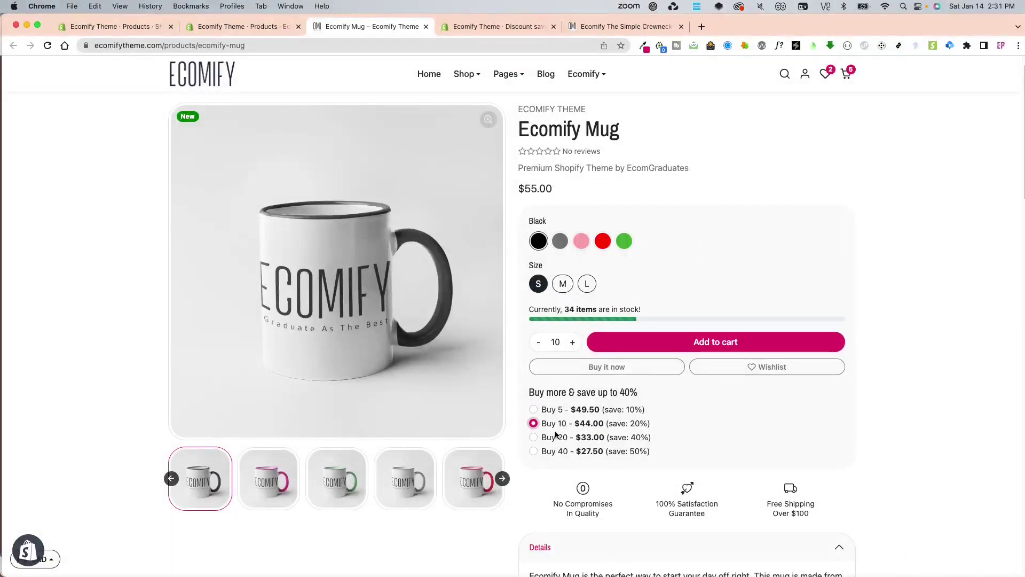
pyautogui.click(559, 436)
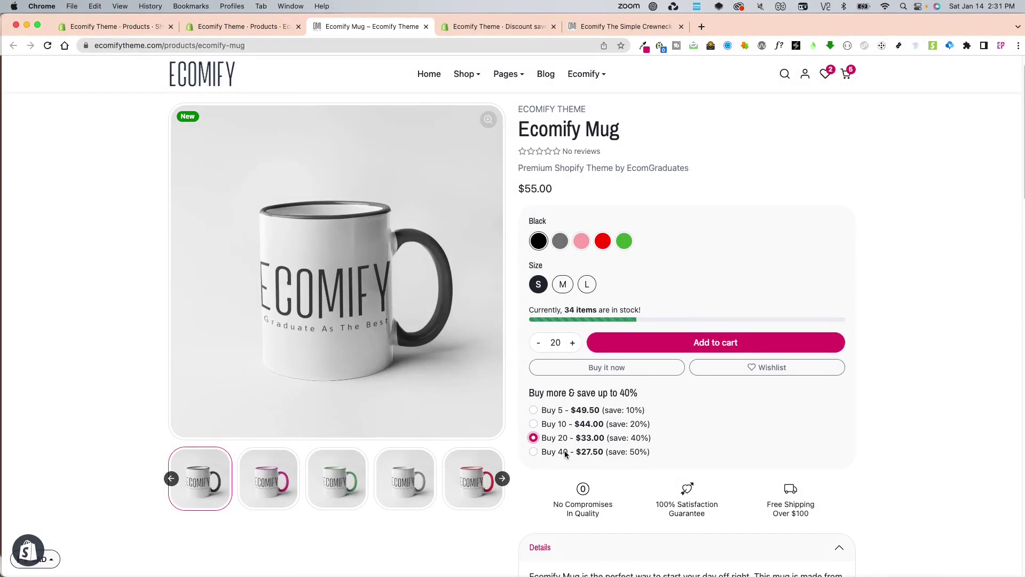
pyautogui.click(538, 343)
pyautogui.click(539, 343)
pyautogui.click(538, 343)
pyautogui.click(573, 344)
pyautogui.click(539, 343)
pyautogui.click(539, 343)
pyautogui.click(538, 343)
pyautogui.click(539, 344)
pyautogui.click(539, 343)
pyautogui.click(538, 343)
pyautogui.click(538, 343)
pyautogui.click(539, 344)
pyautogui.click(538, 344)
pyautogui.click(539, 344)
pyautogui.click(538, 344)
pyautogui.click(538, 344)
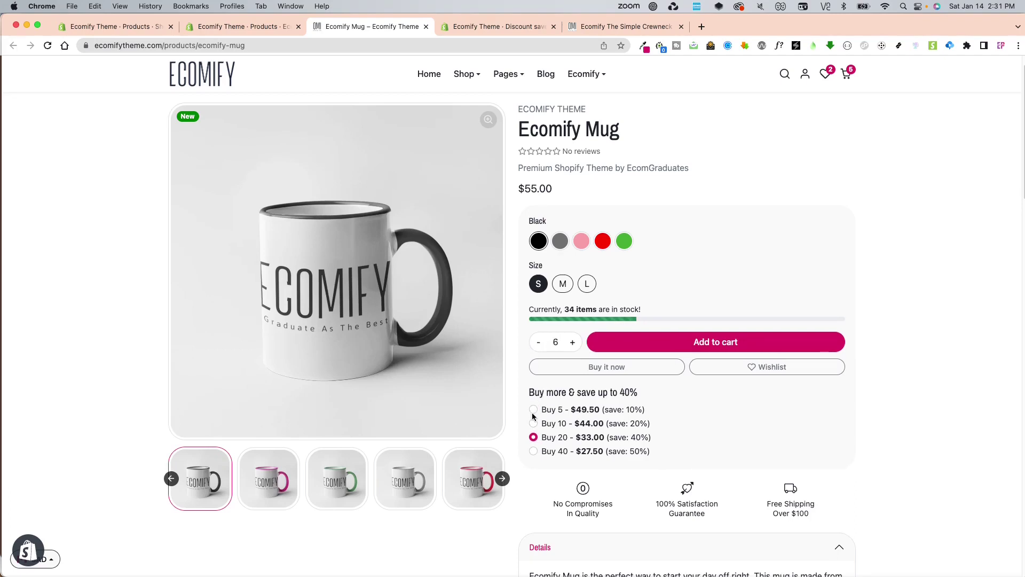
# Select the Buy 20 quantity break and remove the existing Ecomify Mug line from the cart.
pyautogui.click(533, 410)
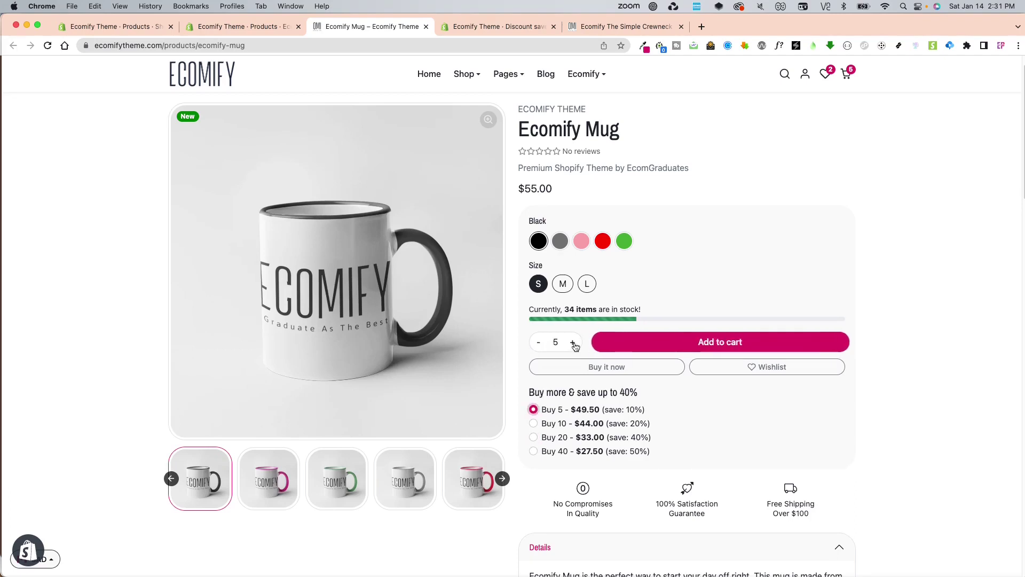
pyautogui.click(534, 438)
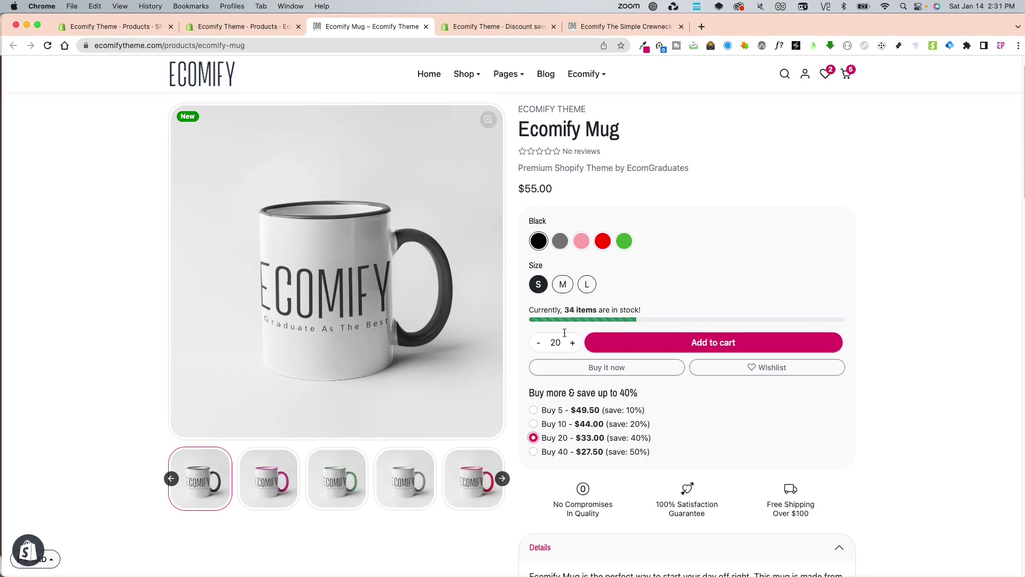
pyautogui.click(845, 74)
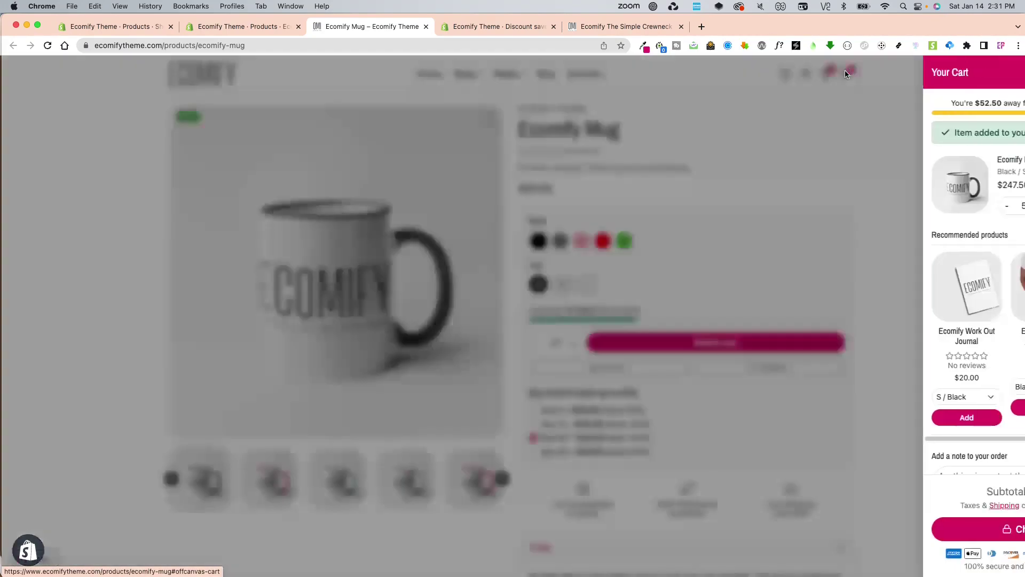
pyautogui.click(957, 206)
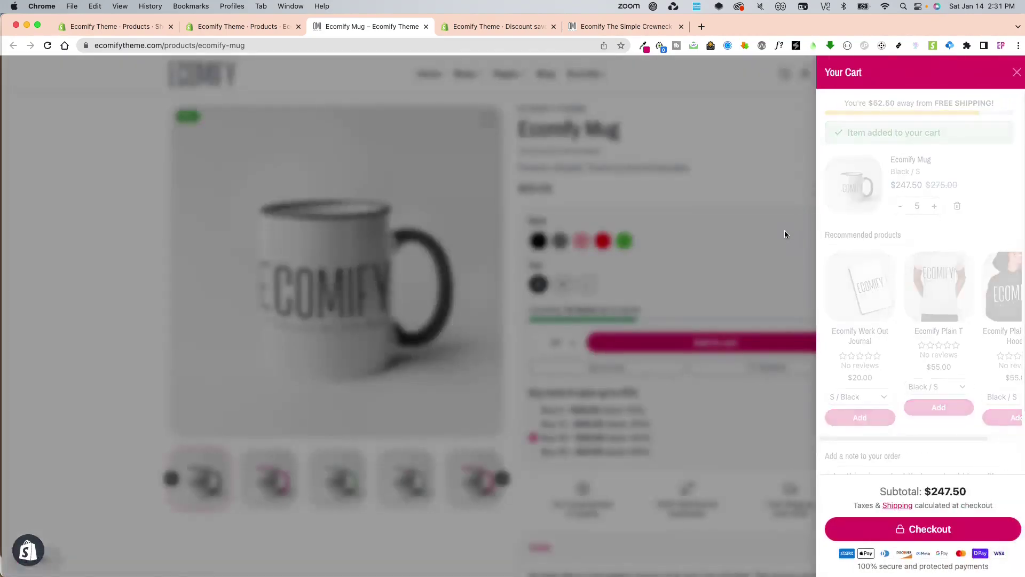
pyautogui.click(783, 225)
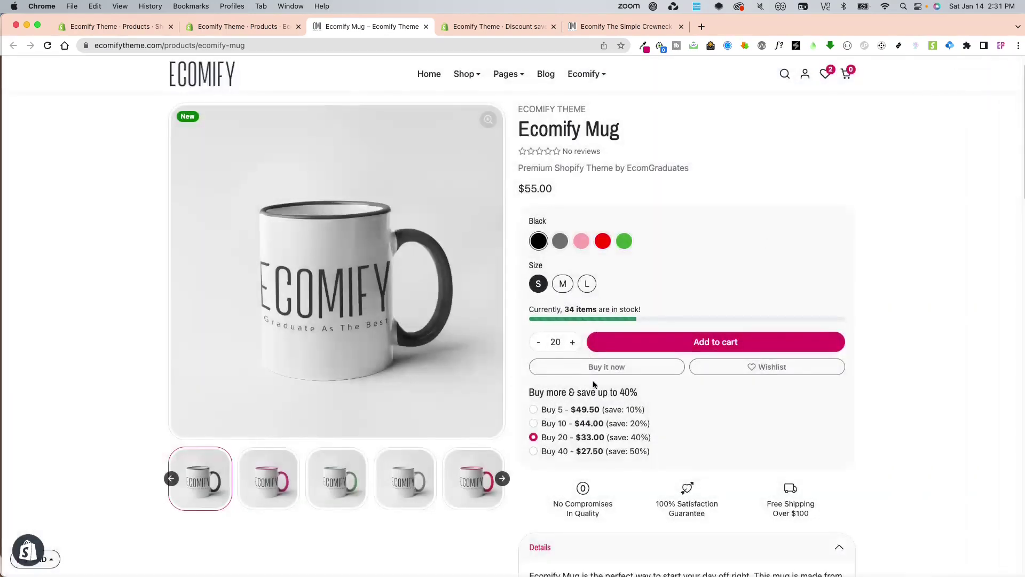
# Add 20 Ecomify Mugs to the cart, dismiss the upsell offer, and check the line's discounted price.
pyautogui.click(654, 345)
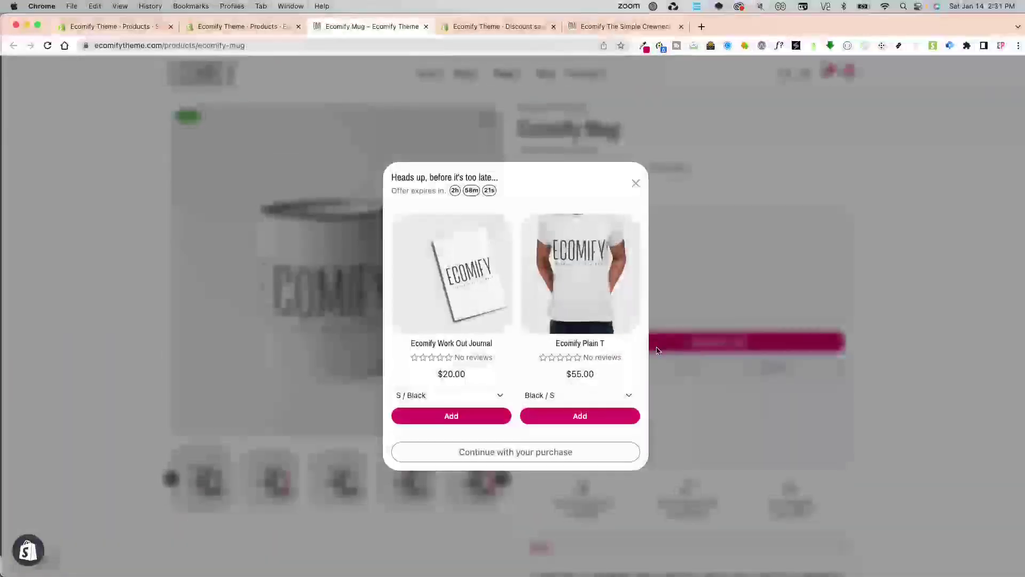
pyautogui.click(636, 184)
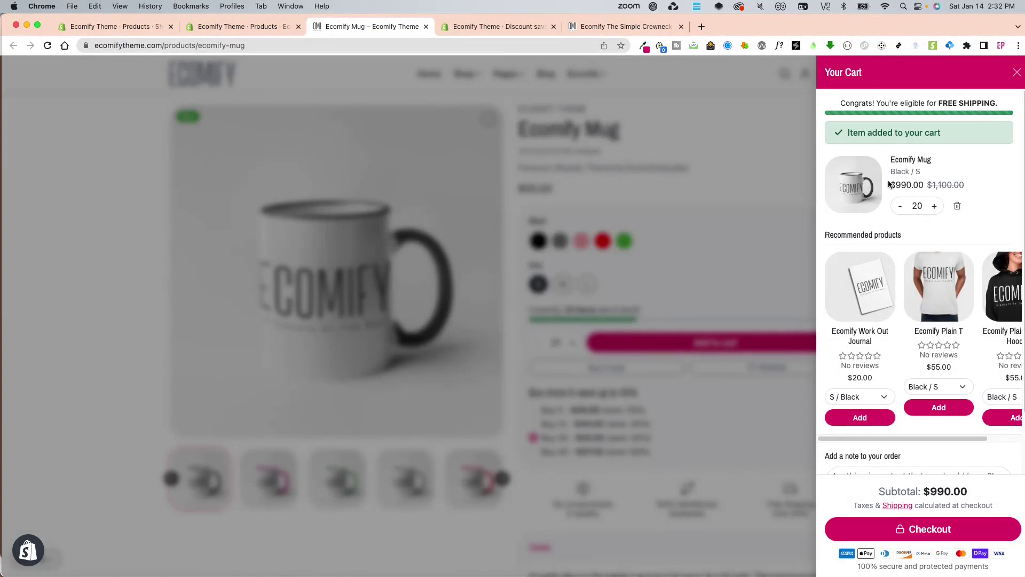
pyautogui.moveTo(895, 184); pyautogui.dragTo(913, 184)
pyautogui.click(777, 250)
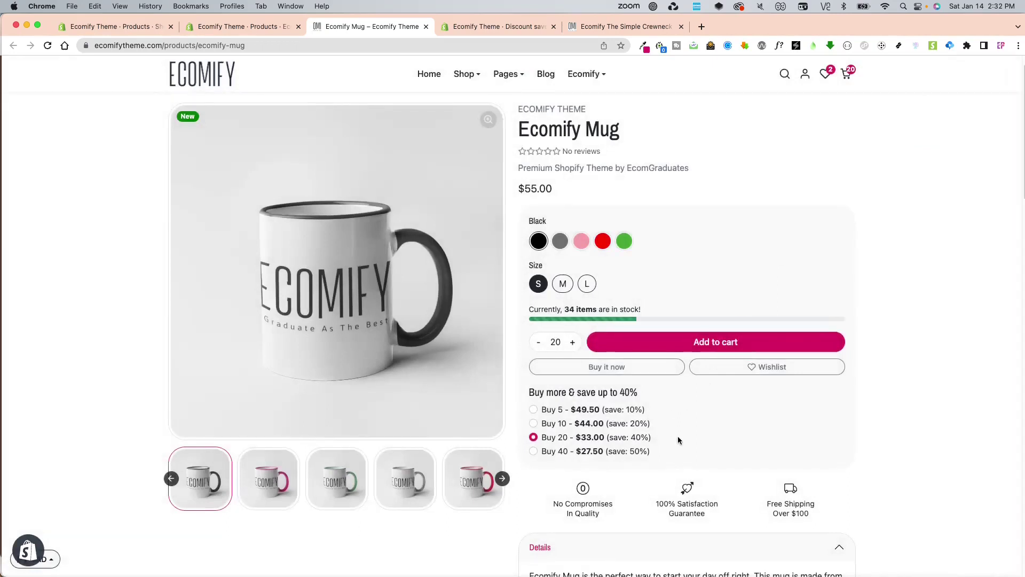
# Review the save50 discount and the metafields on the Ecomify Mug's admin product page.
pyautogui.click(472, 27)
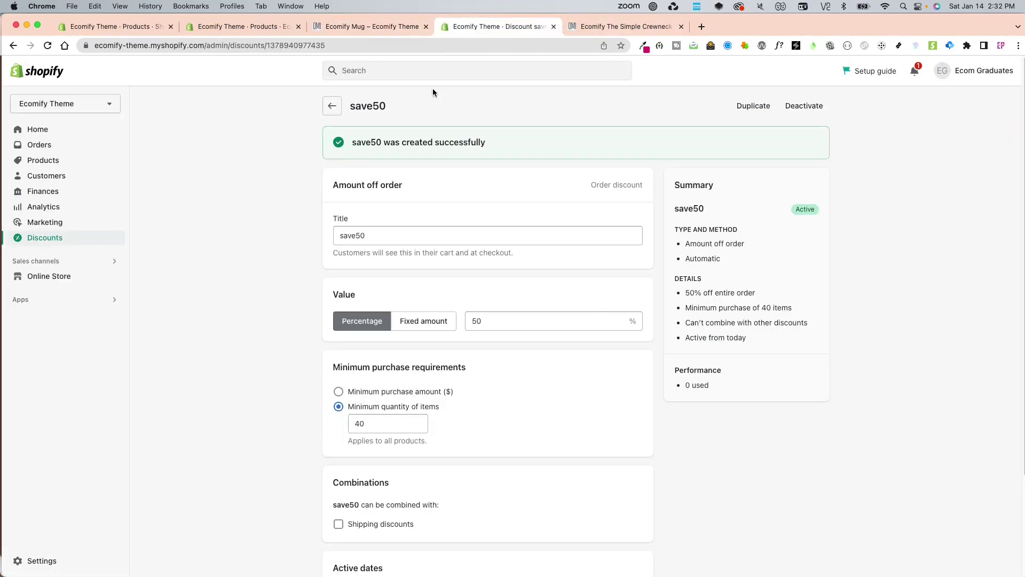
pyautogui.click(257, 26)
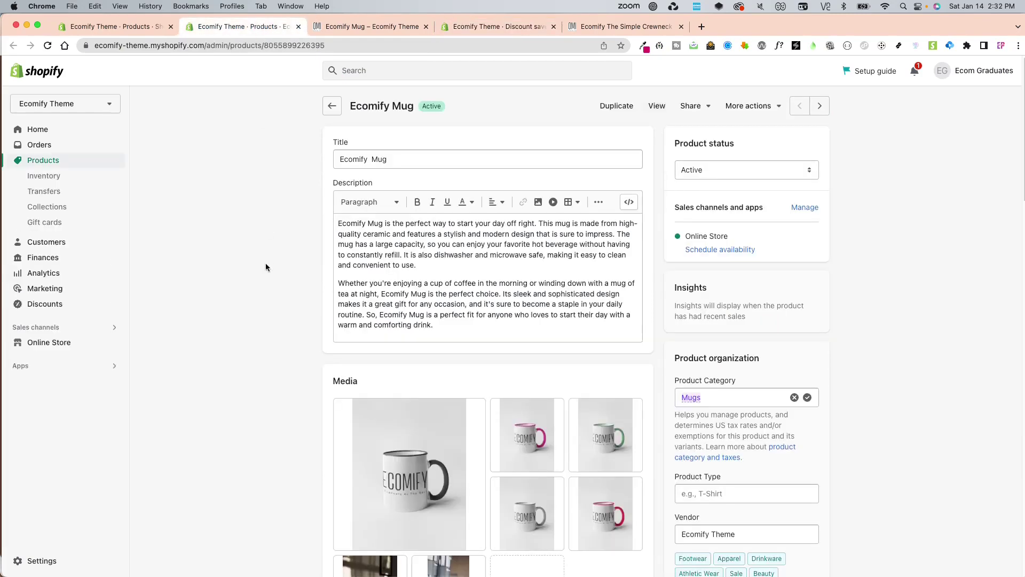
pyautogui.scroll(-20, 273, 379)
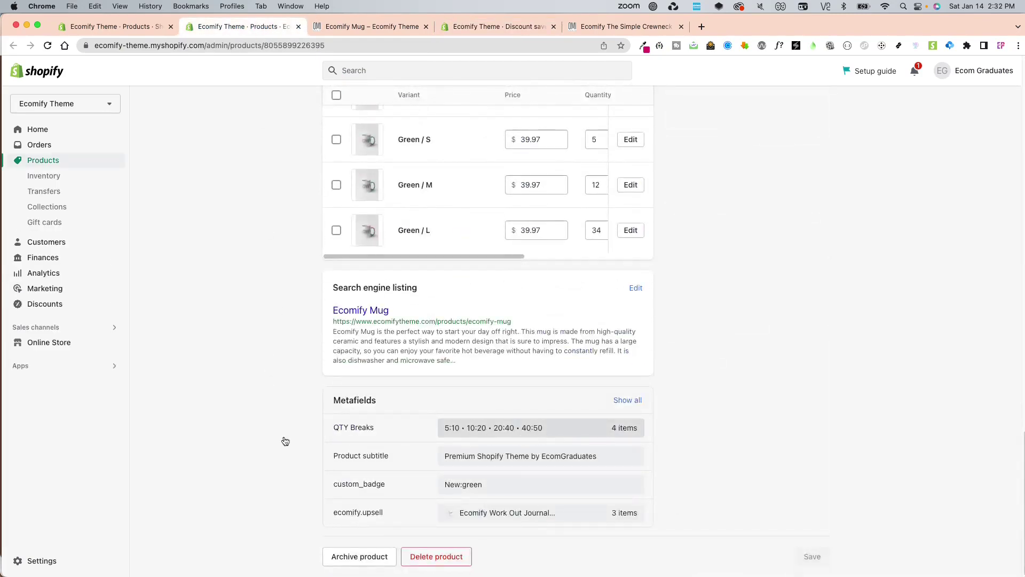
# Review the QTY Breaks product metafield definition in the store settings, close it, and return to the Simple Crewneck storefront page.
pyautogui.click(48, 562)
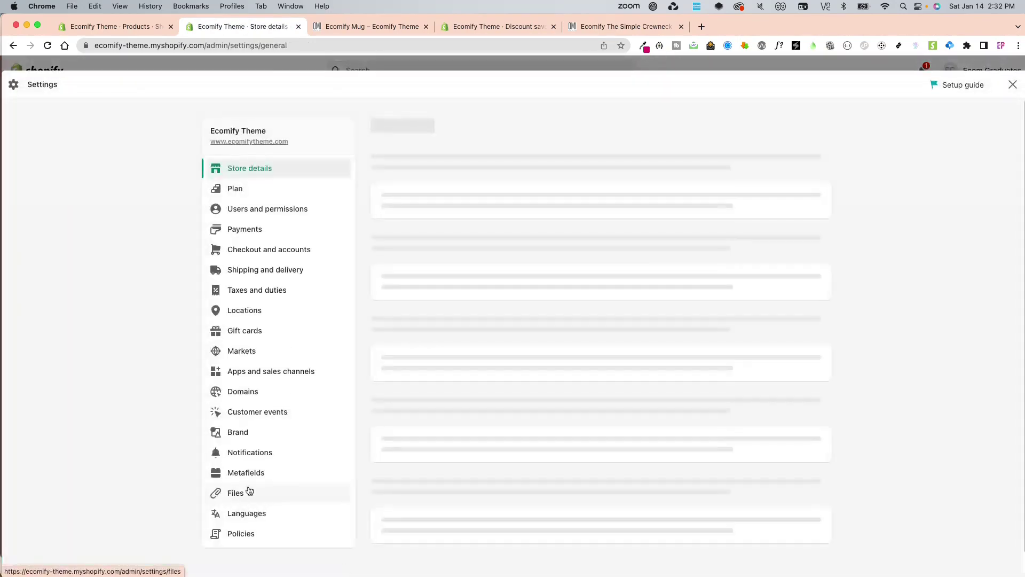
pyautogui.click(261, 474)
pyautogui.click(443, 252)
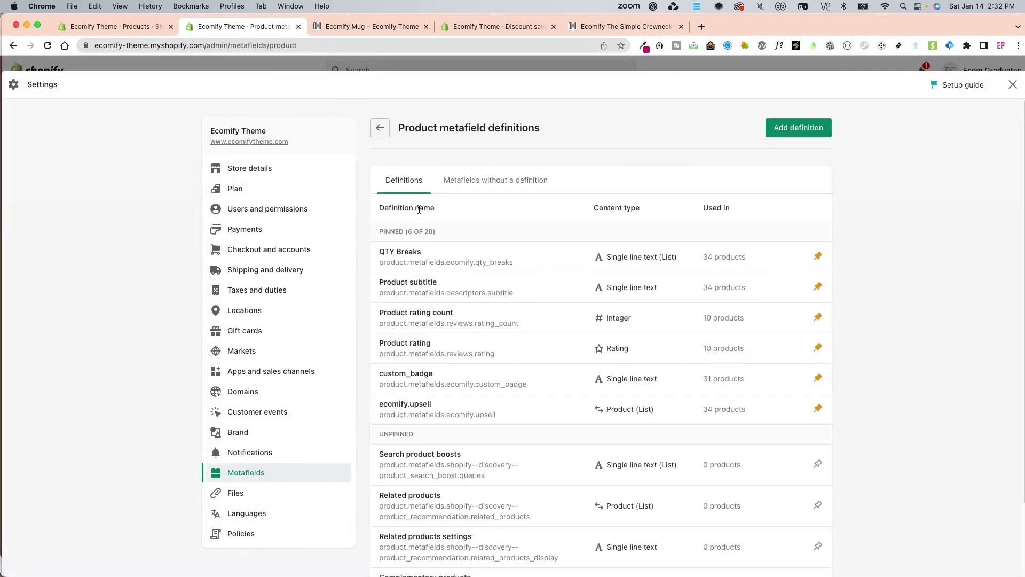
pyautogui.click(426, 259)
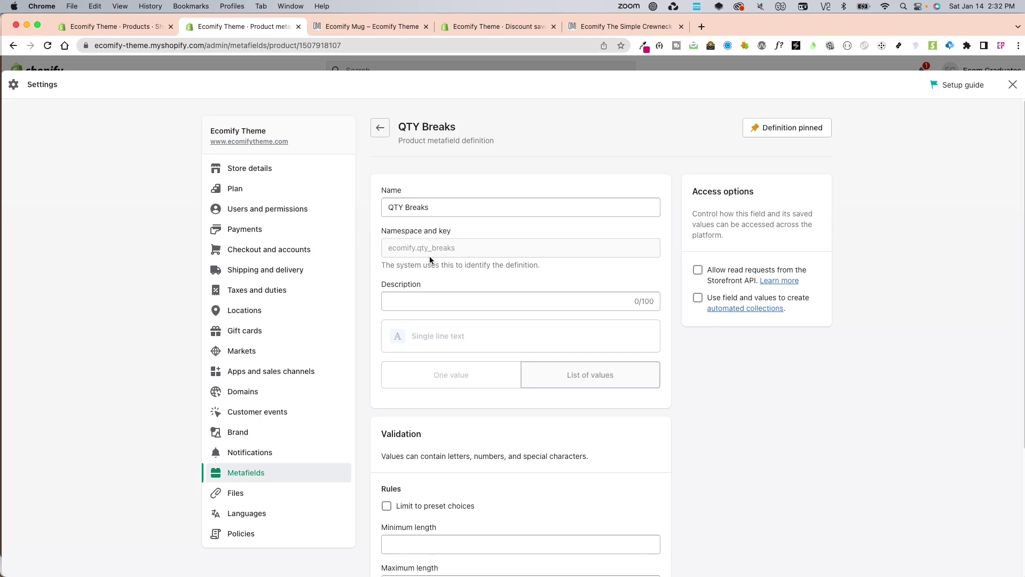
pyautogui.click(1010, 84)
pyautogui.click(582, 27)
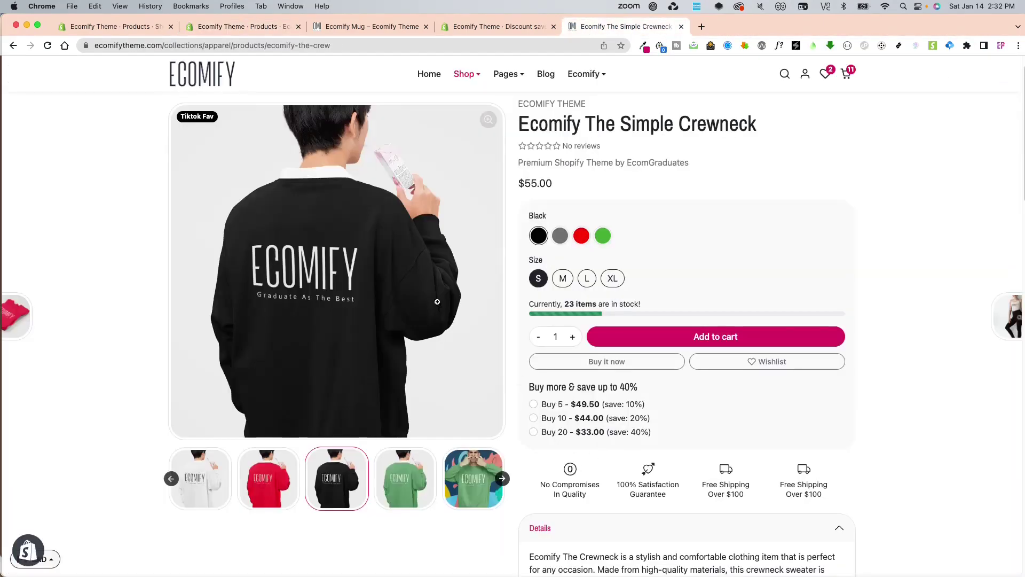